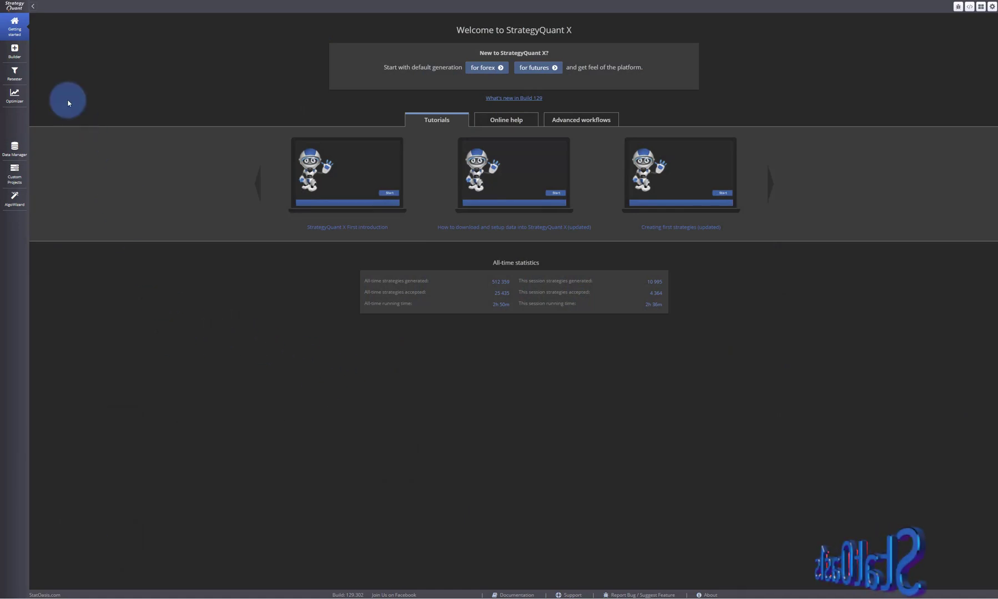
Open the Retester to show its cross-check robustness settings and the loaded strategy
left_click(8, 69)
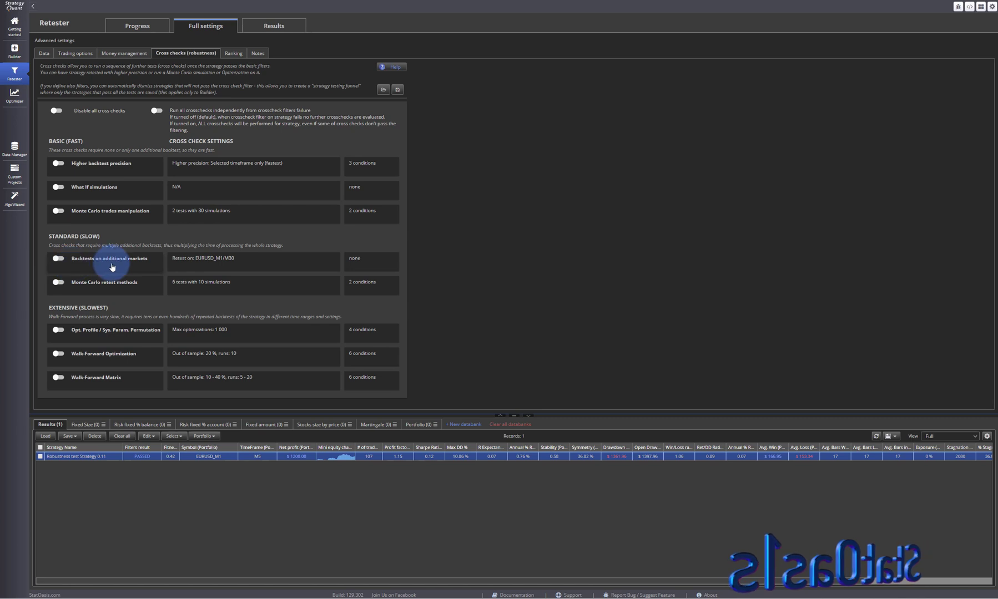
Preview the strategy's equity chart, then enable Backtests on additional markets (EURUSD_M1/M30)
double_click(94, 458)
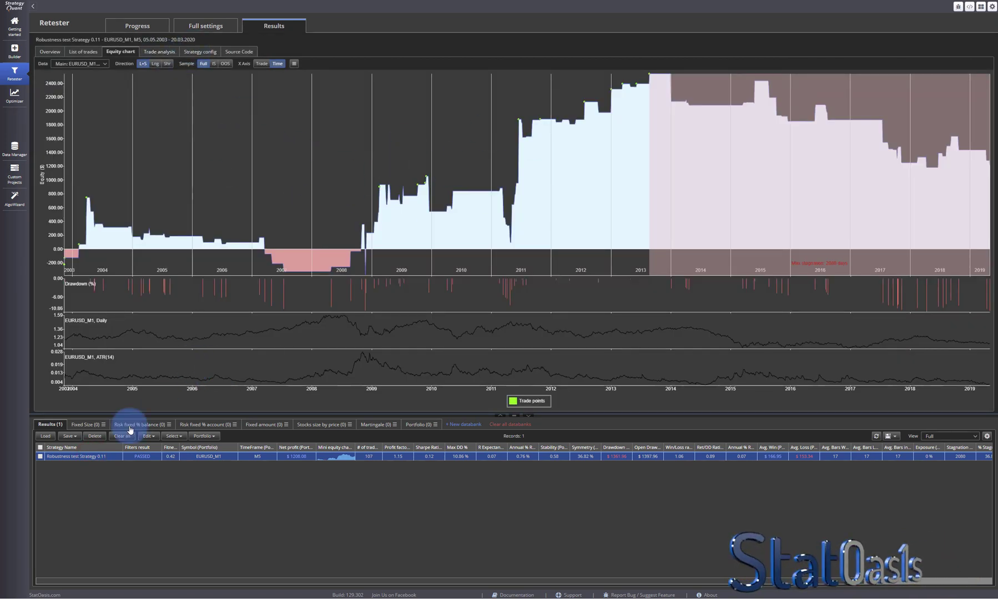
left_click(202, 27)
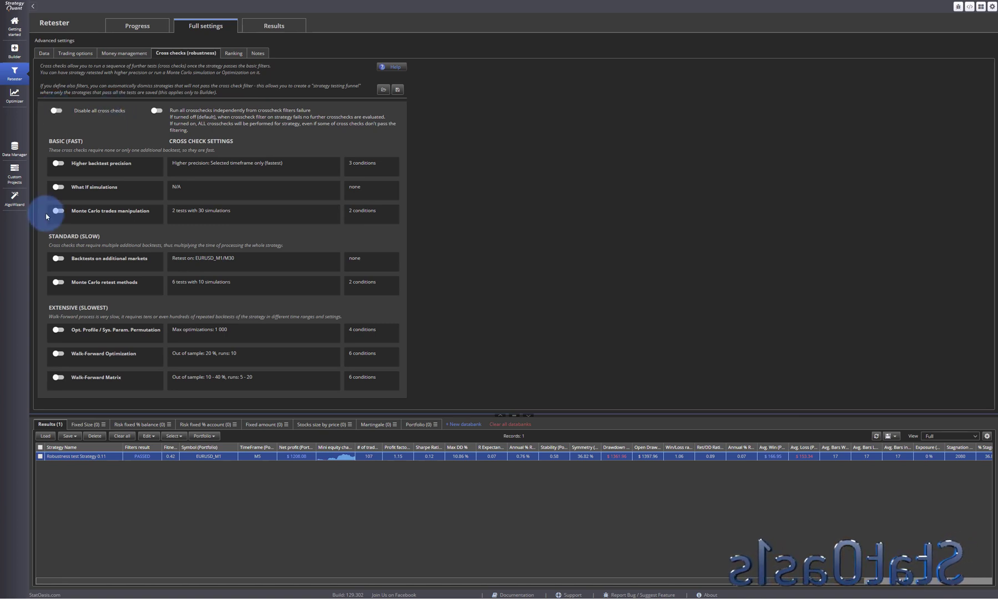
left_click(57, 259)
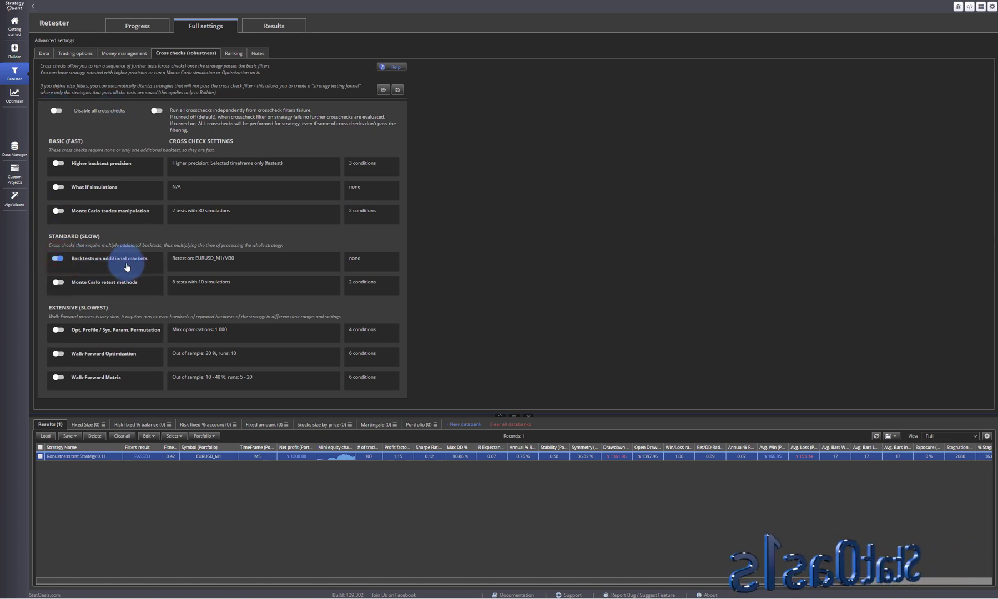
Open the additional-markets settings, leave Start day off, and switch to the compact backtest configuration
left_click(226, 265)
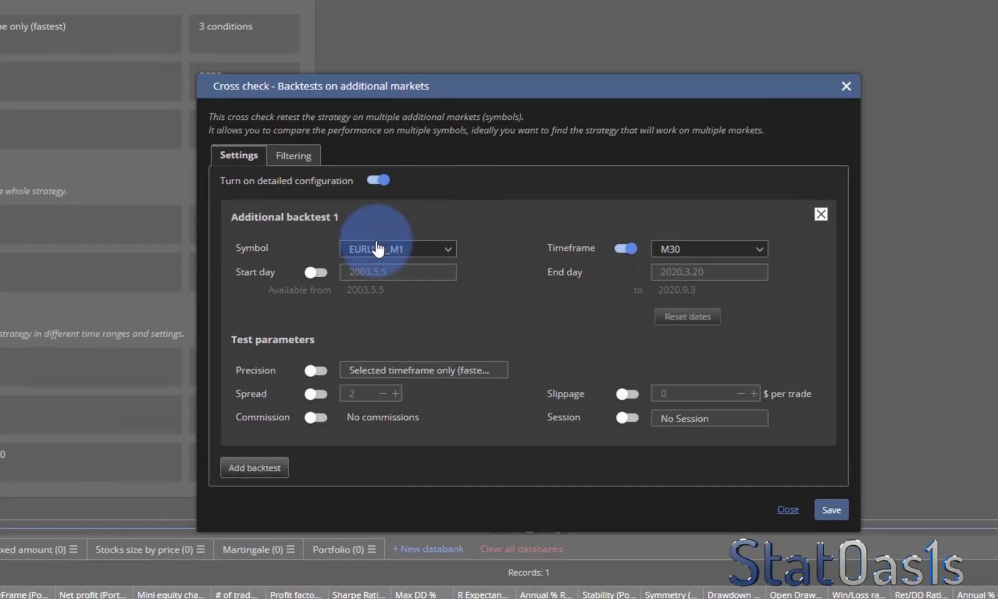
left_click(379, 180)
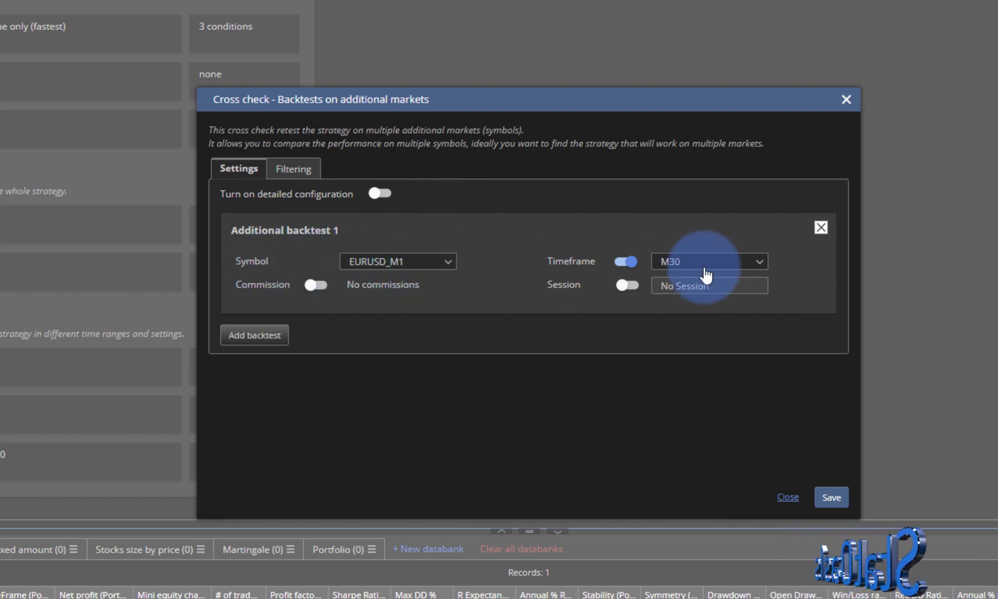
left_click(377, 194)
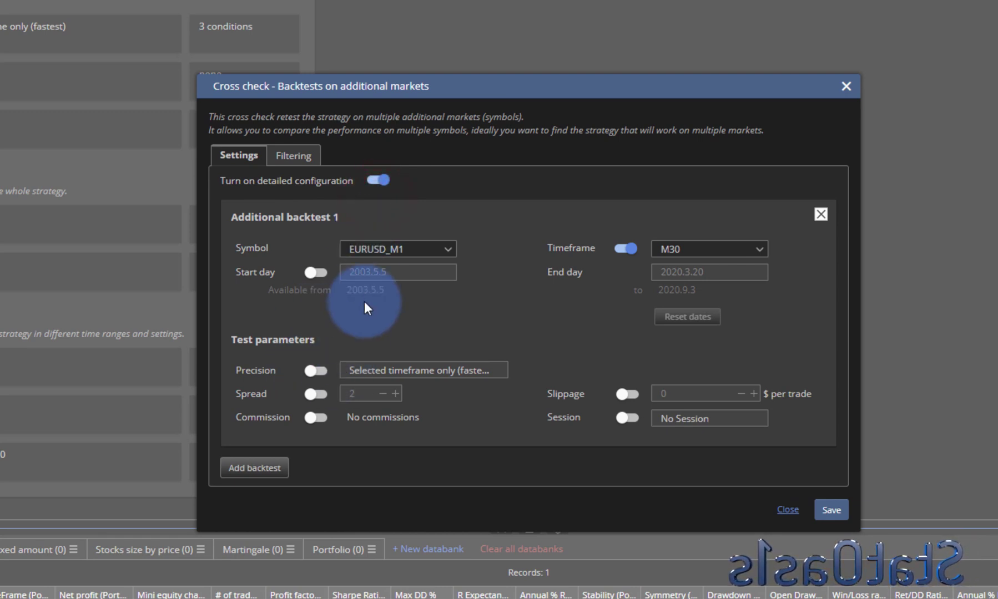
left_click(319, 275)
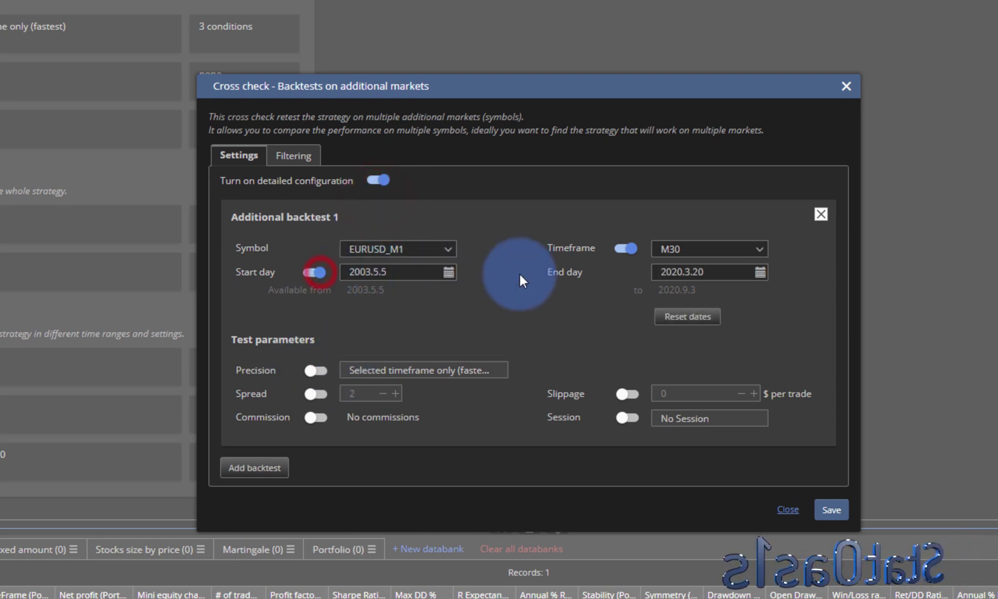
left_click(316, 272)
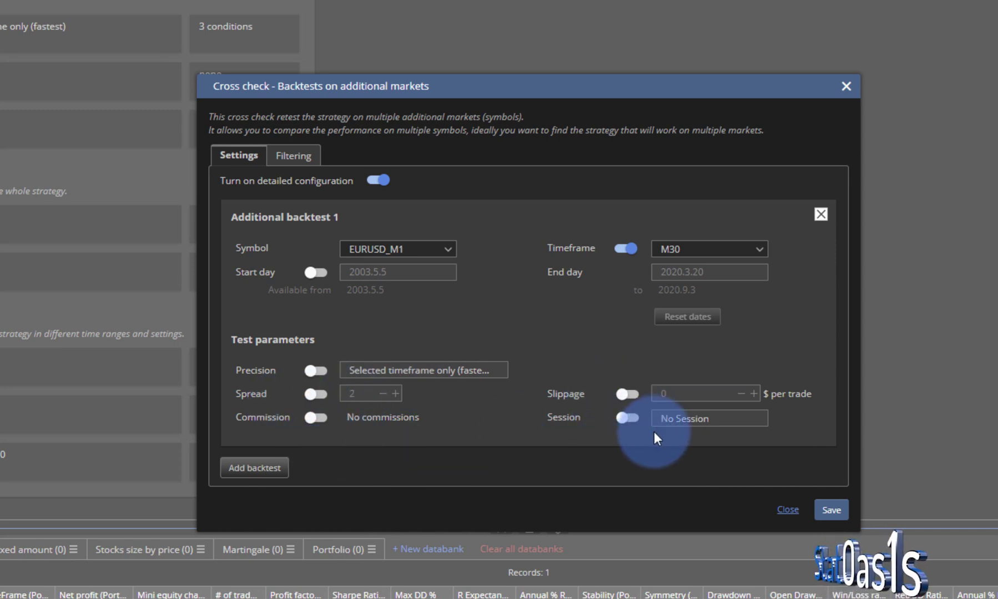
left_click(380, 179)
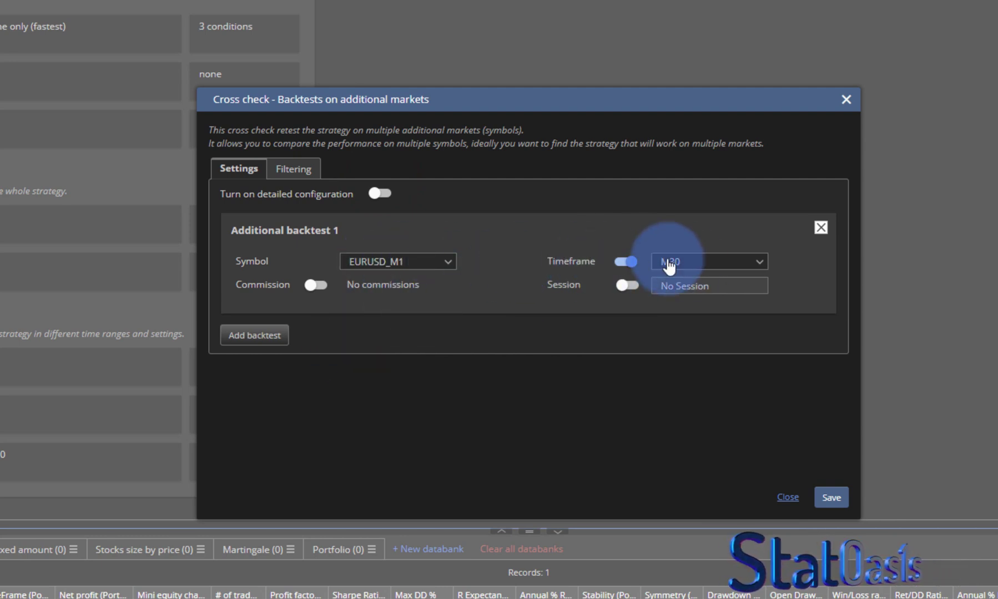
Add additional backtests on EURUSD_M1 with H4 and AUDUSD_M1 with M5
left_click(231, 339)
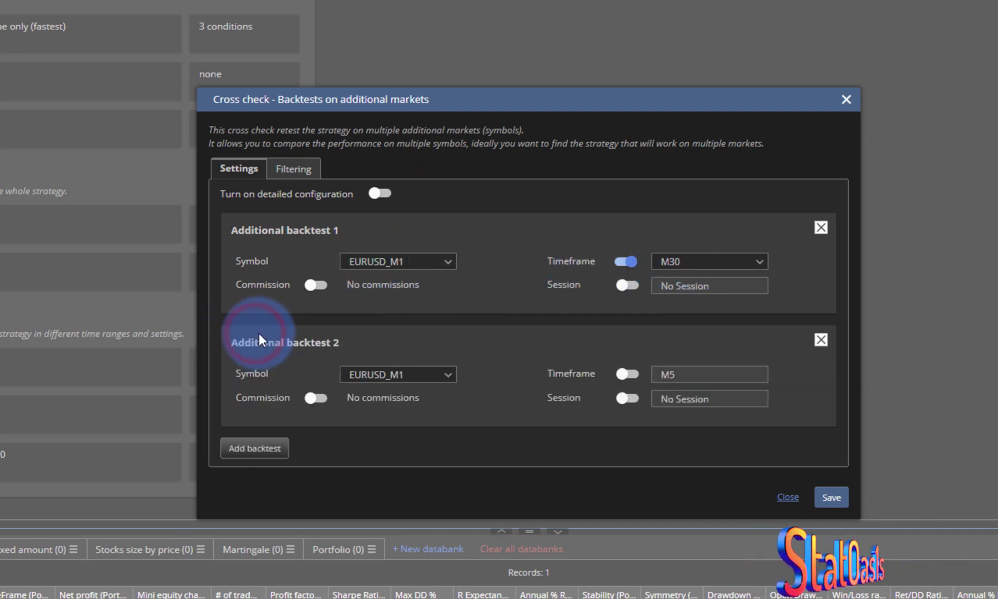
left_click(404, 376)
left_click(406, 375)
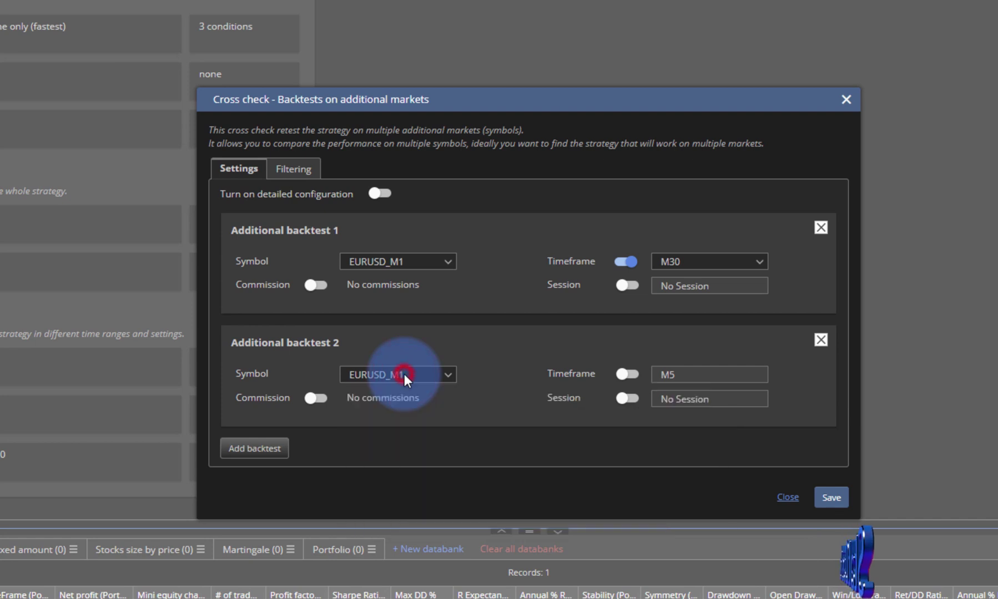
left_click(623, 374)
left_click(693, 376)
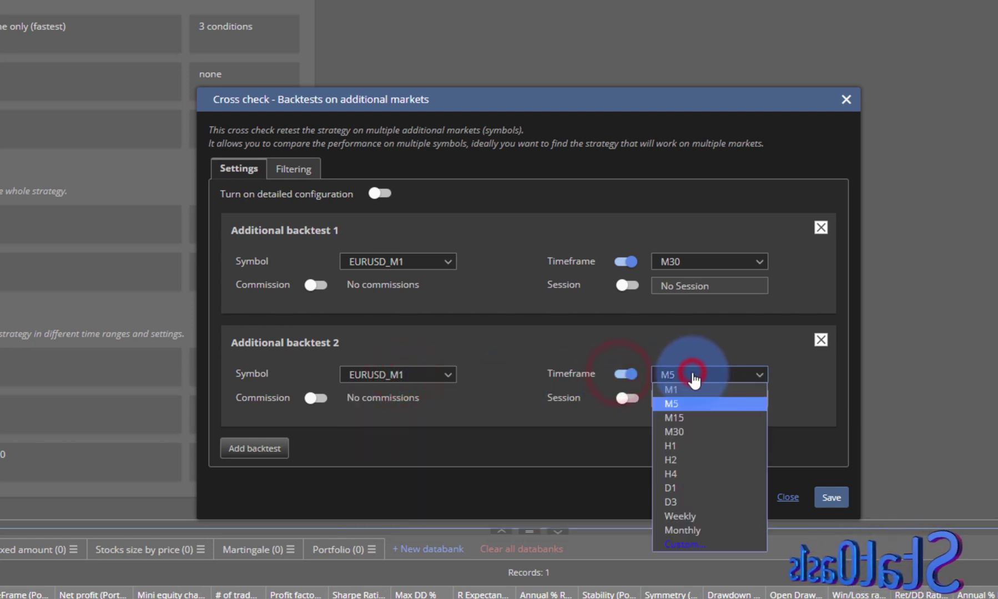
left_click(700, 472)
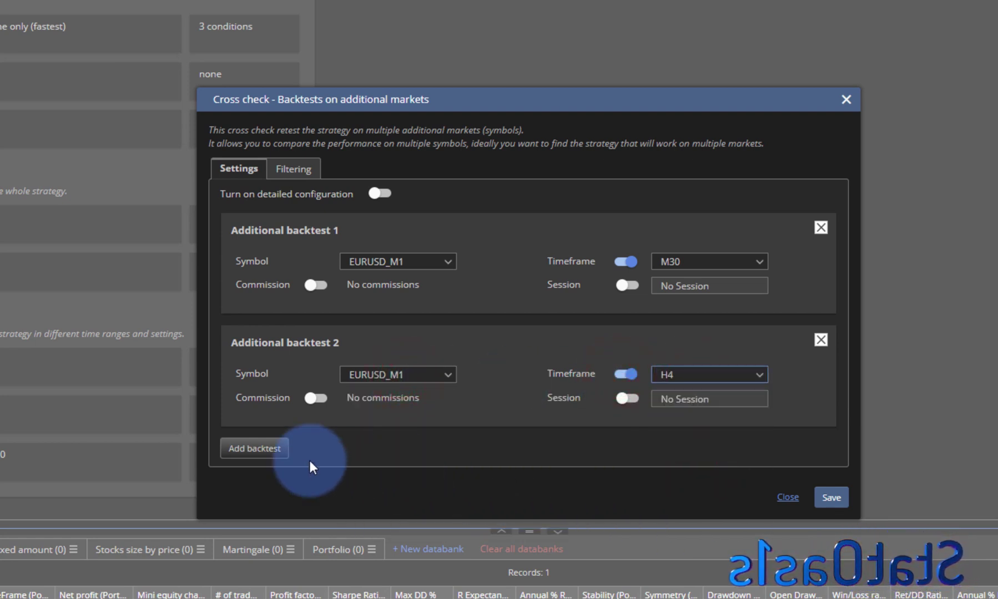
left_click(262, 449)
left_click(397, 436)
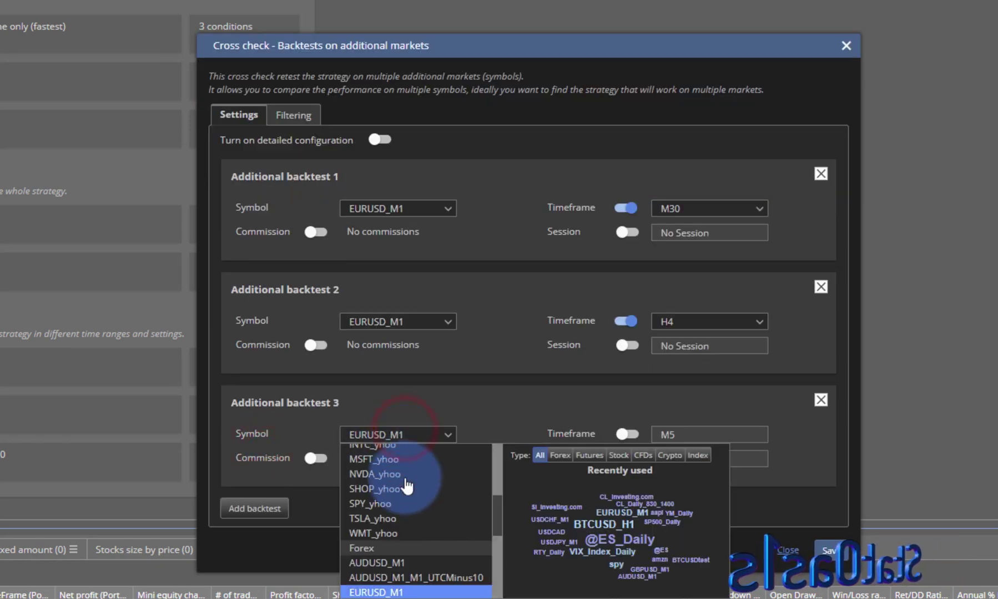
left_click(417, 563)
left_click(627, 434)
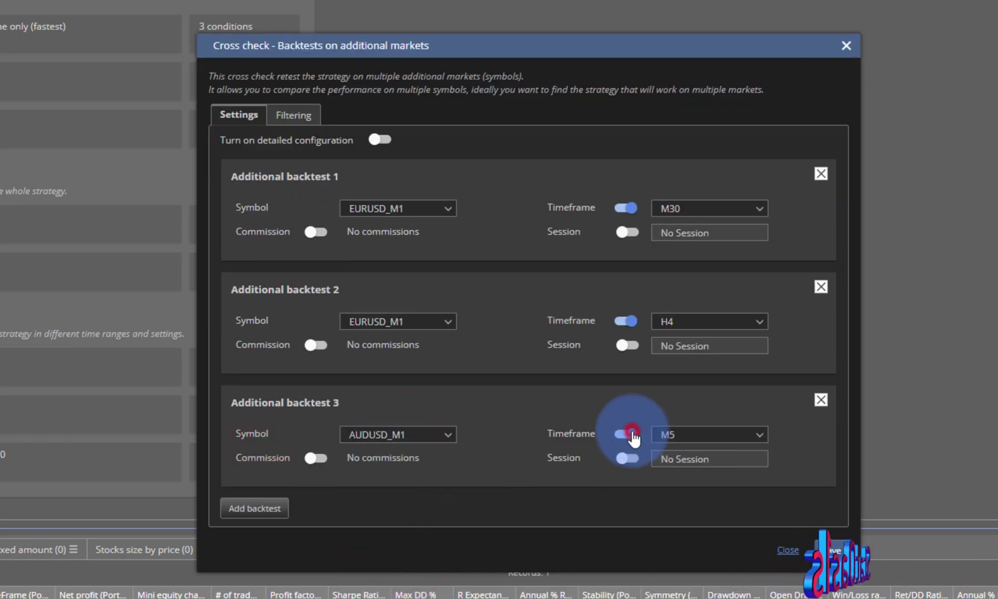
Add additional backtests on USDCAD with M30 and GBPUSD_M1 with H1
left_click(261, 510)
left_click(418, 493)
scroll(420, 557, "down", 3)
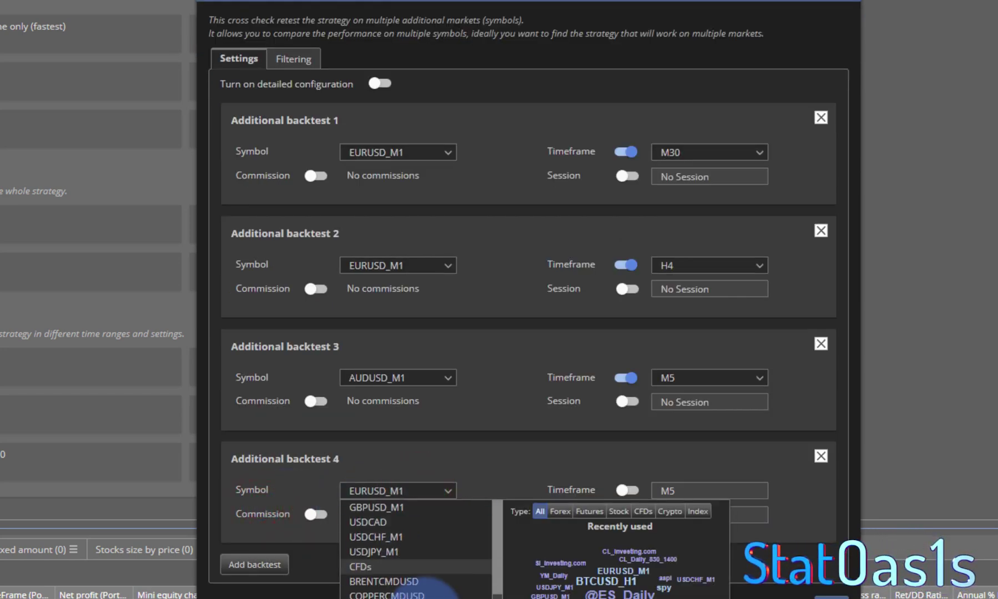
left_click(412, 529)
left_click(627, 490)
left_click(684, 498)
left_click(691, 549)
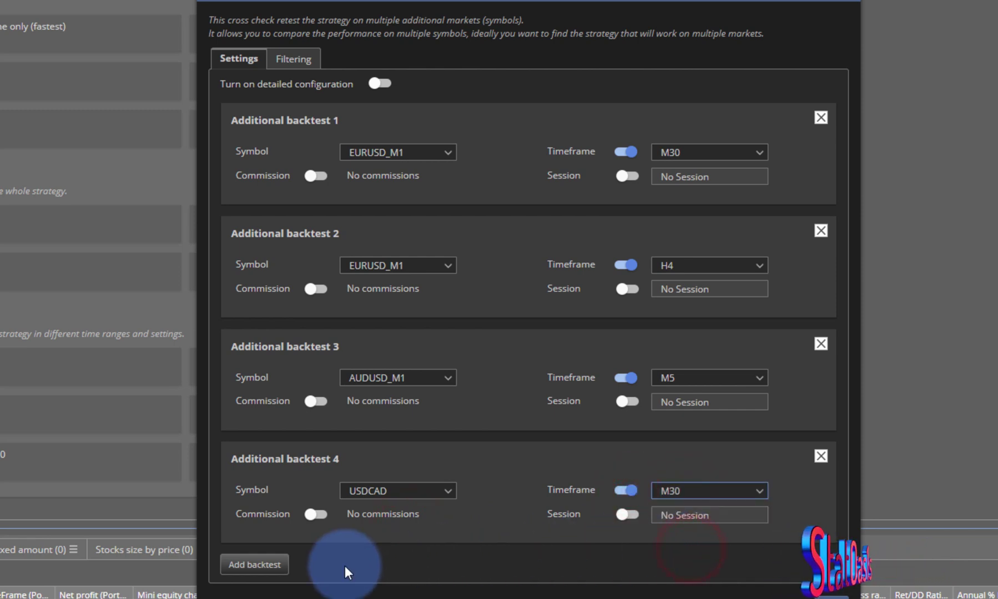
left_click(278, 564)
left_click(388, 554)
scroll(416, 577, "down", 2)
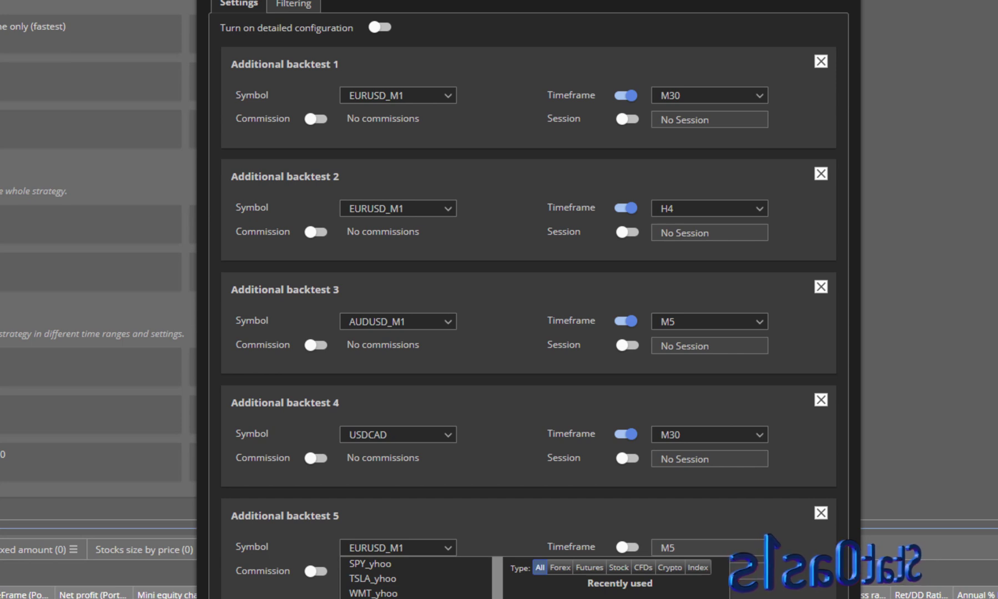
left_click(456, 595)
left_click(627, 547)
left_click(686, 552)
left_click(675, 598)
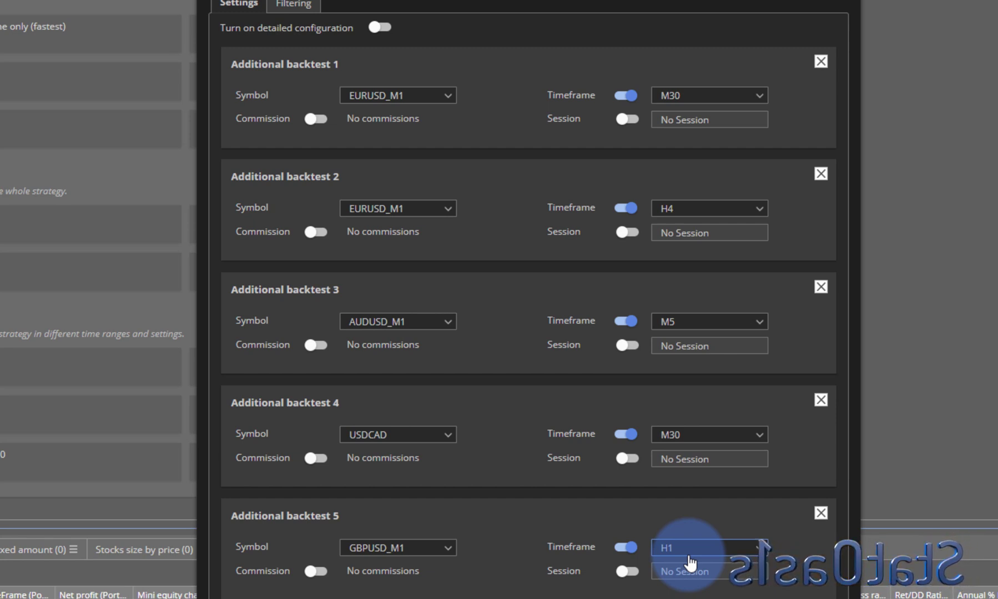
Review the cross check's Filtering conditions, then return to its Settings
left_click(292, 5)
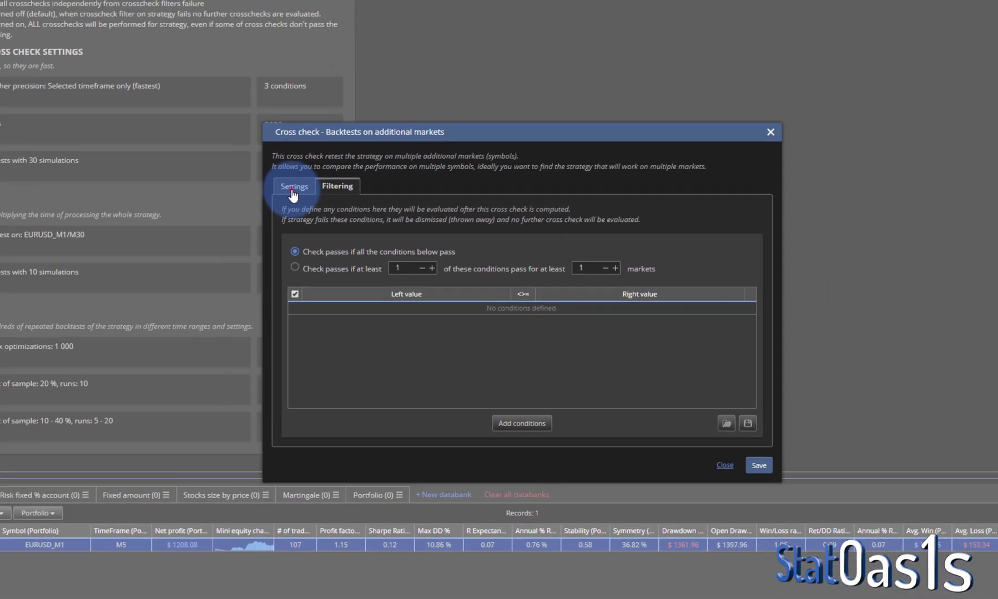
left_click(237, 155)
Save the additional-markets settings, run the retest, and view the PASSED strategy in the Portfolio databank
left_click(664, 481)
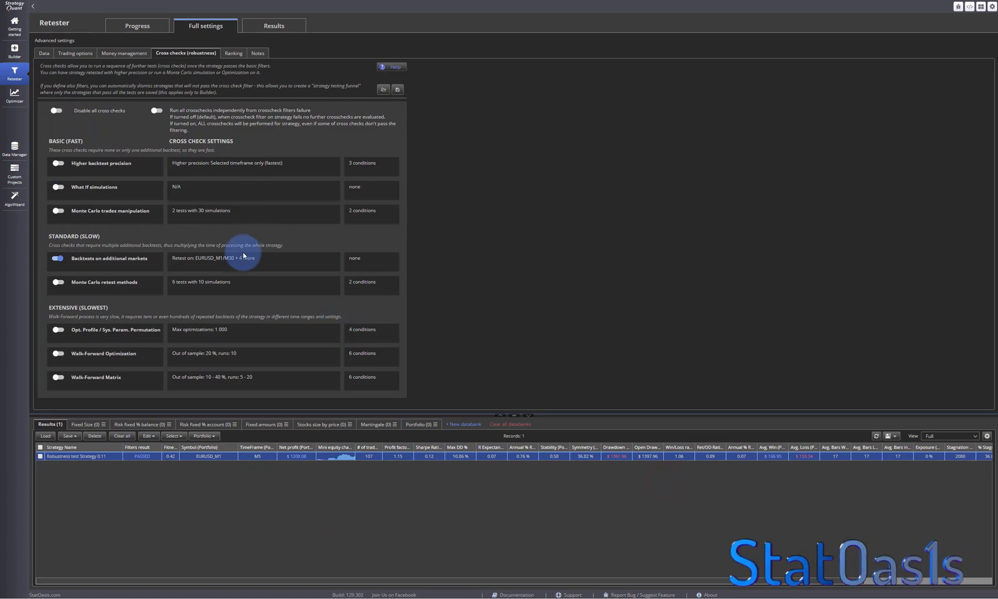
left_click(129, 27)
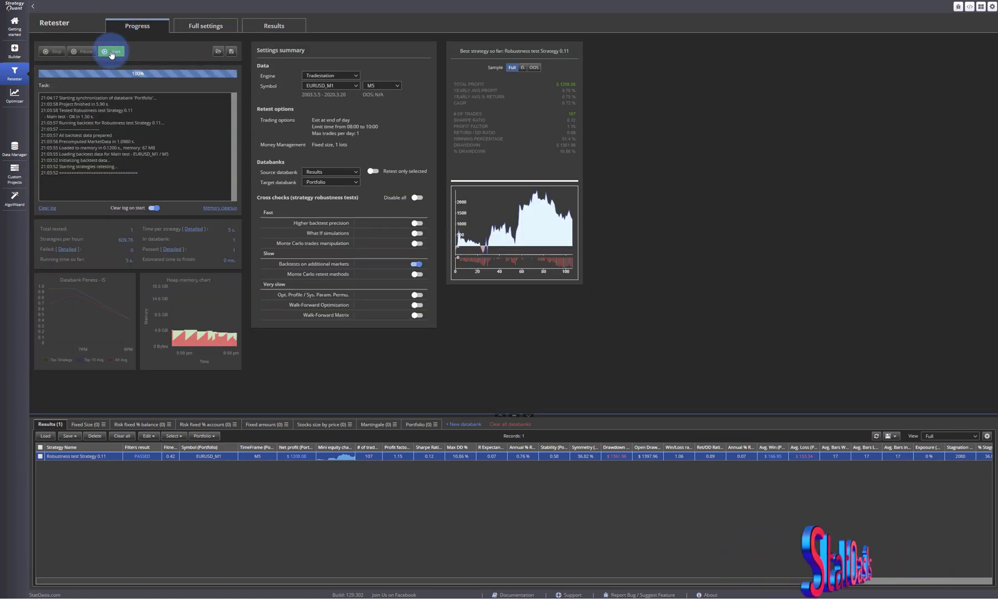
left_click(111, 53)
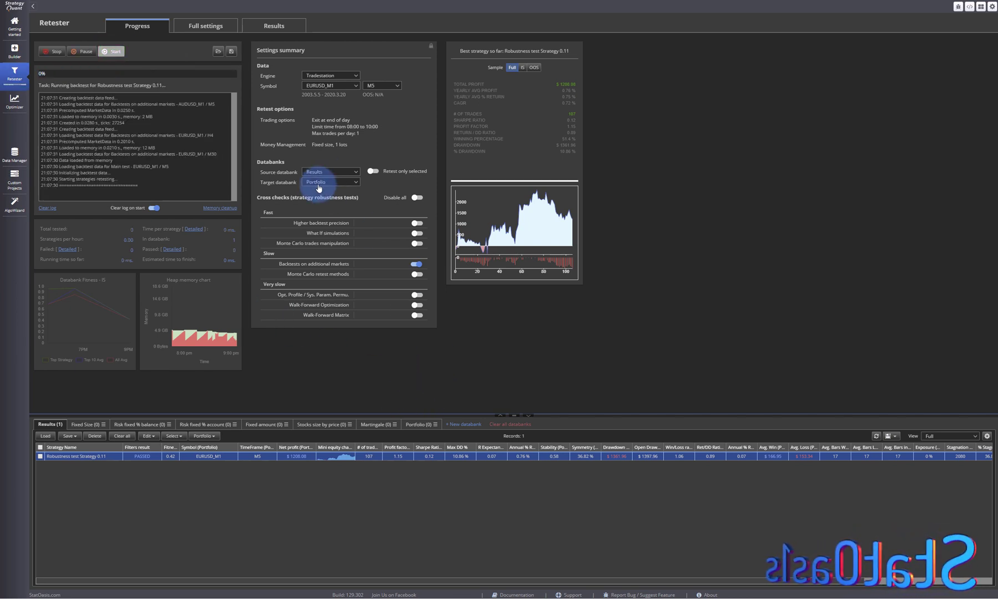
left_click(425, 426)
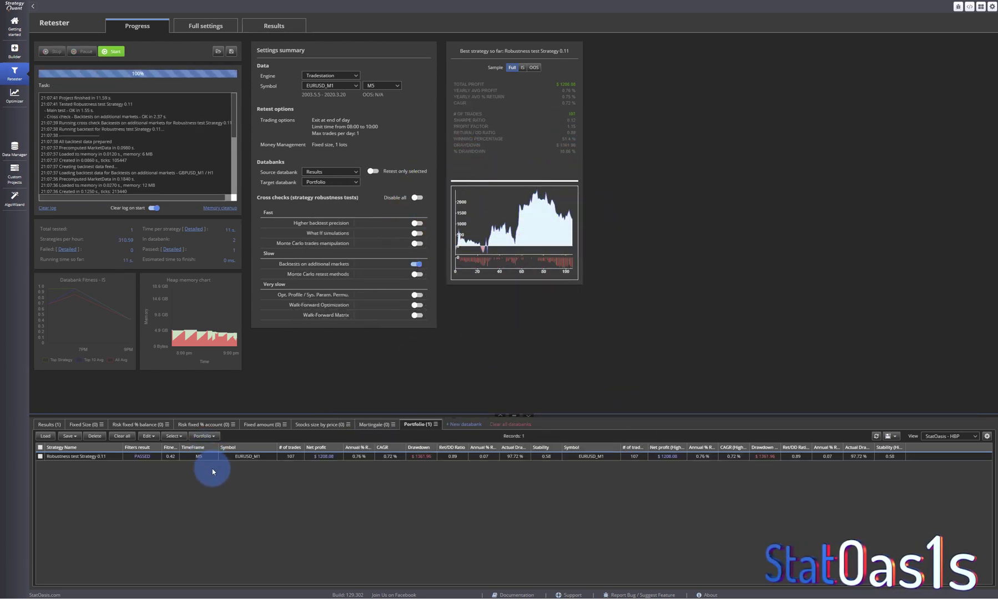
Open the retested strategy's equity chart with Data set to Portfolio, showing all six market curves
double_click(206, 457)
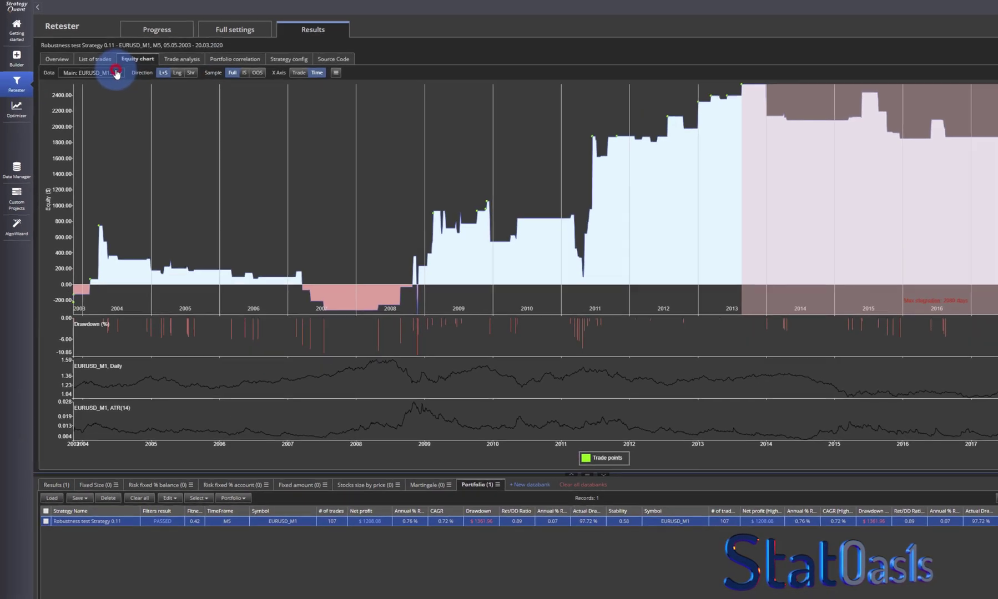
left_click(102, 64)
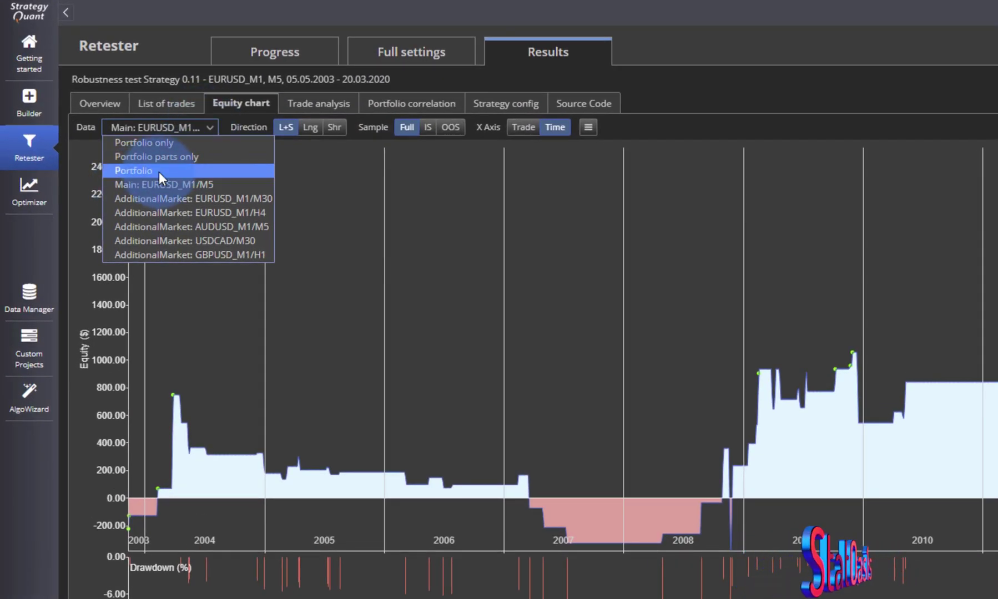
left_click(159, 172)
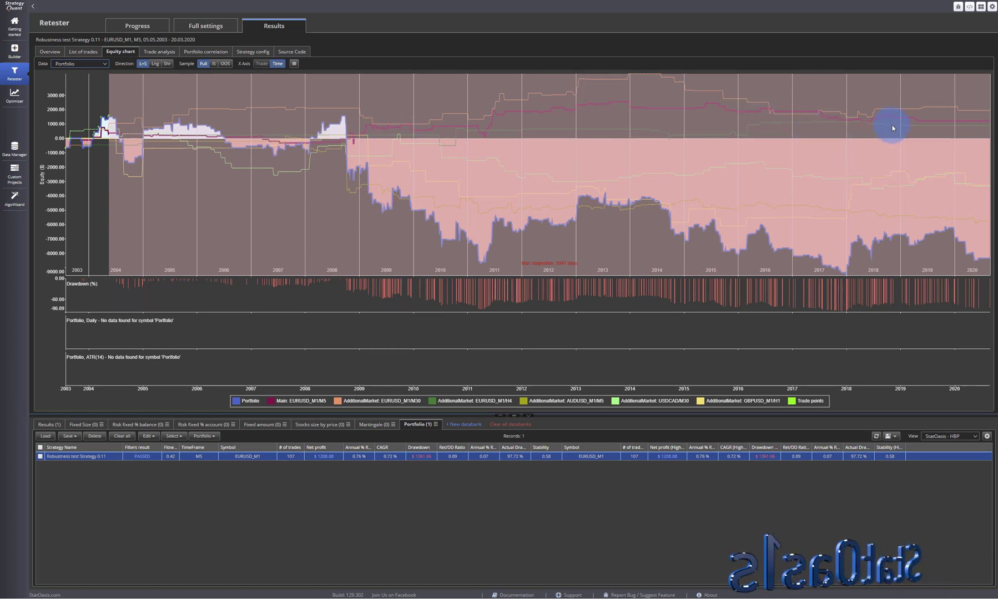
mouse_move(893, 126)
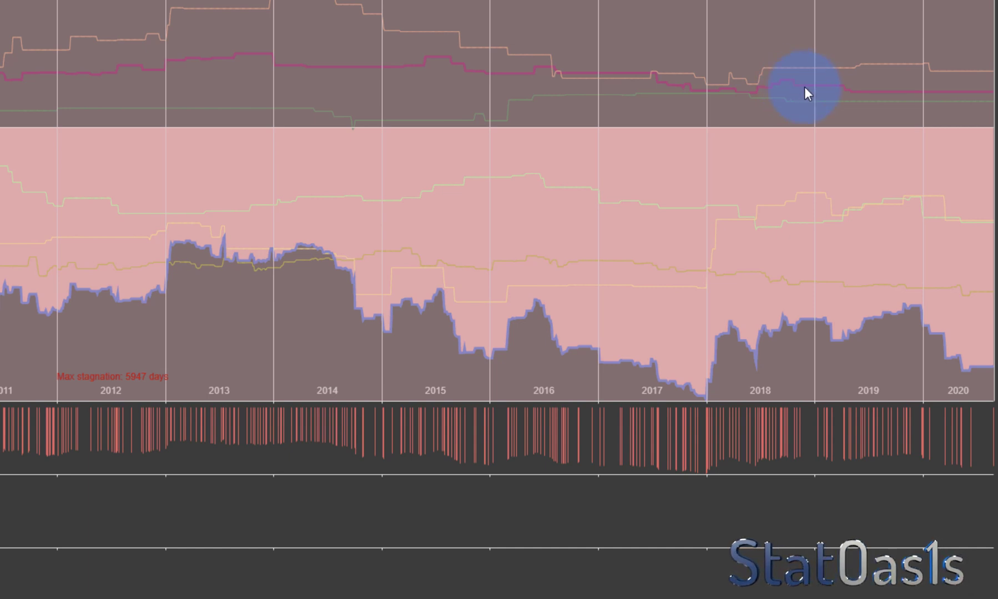
mouse_move(805, 87)
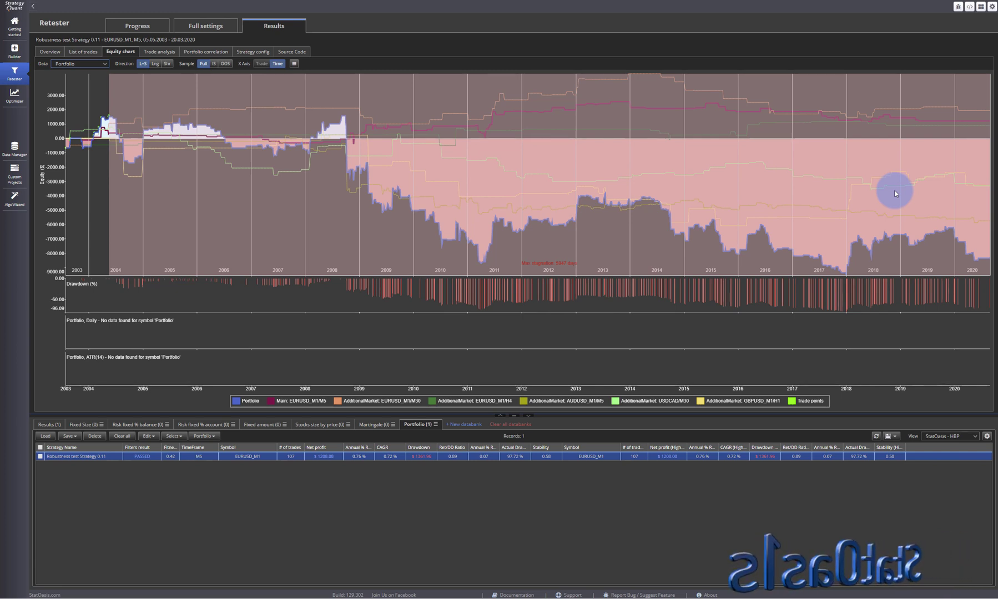
left_click(85, 63)
left_click(102, 99)
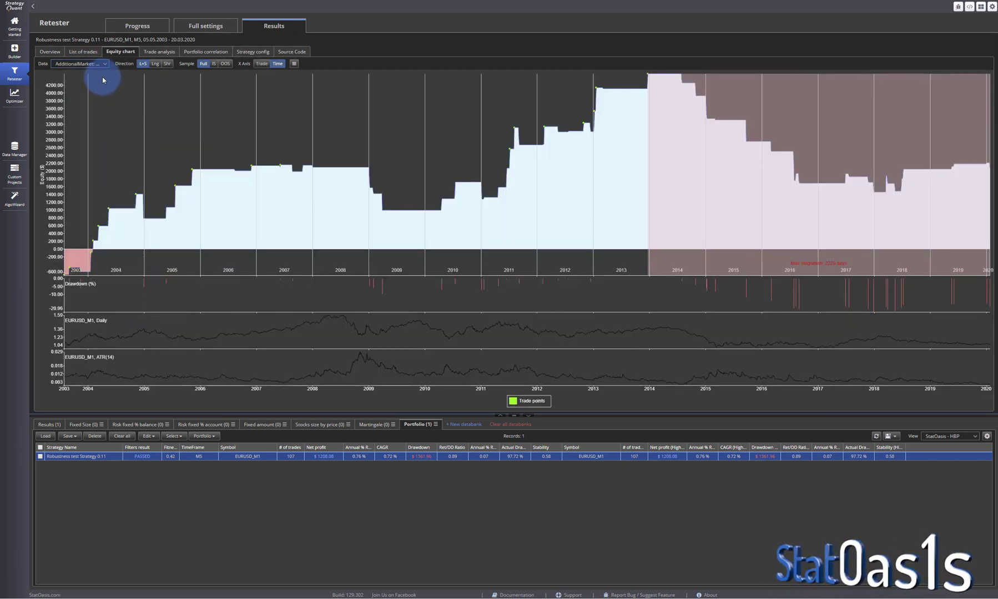
left_click(89, 64)
left_click(97, 107)
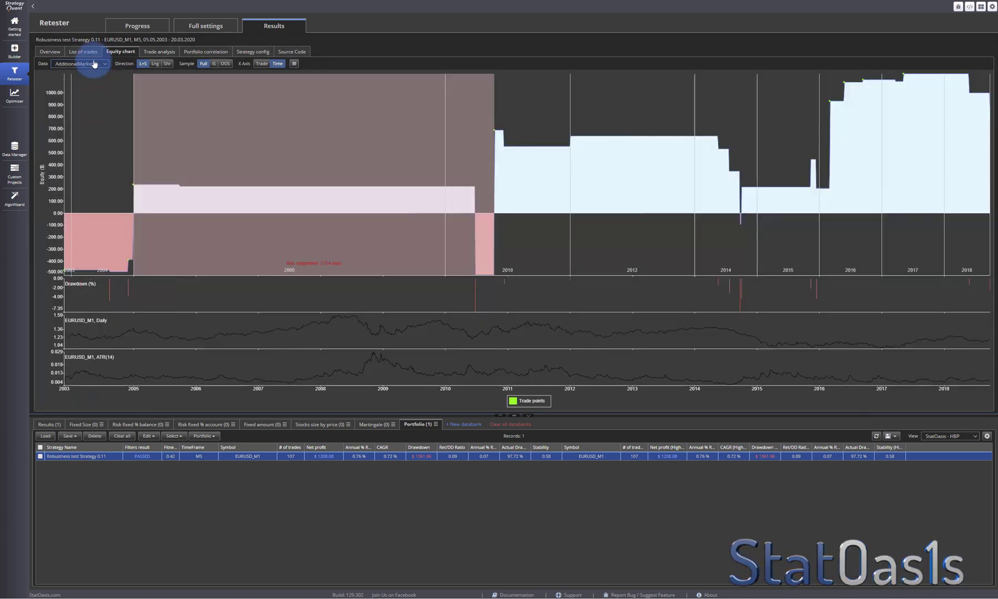
left_click(93, 65)
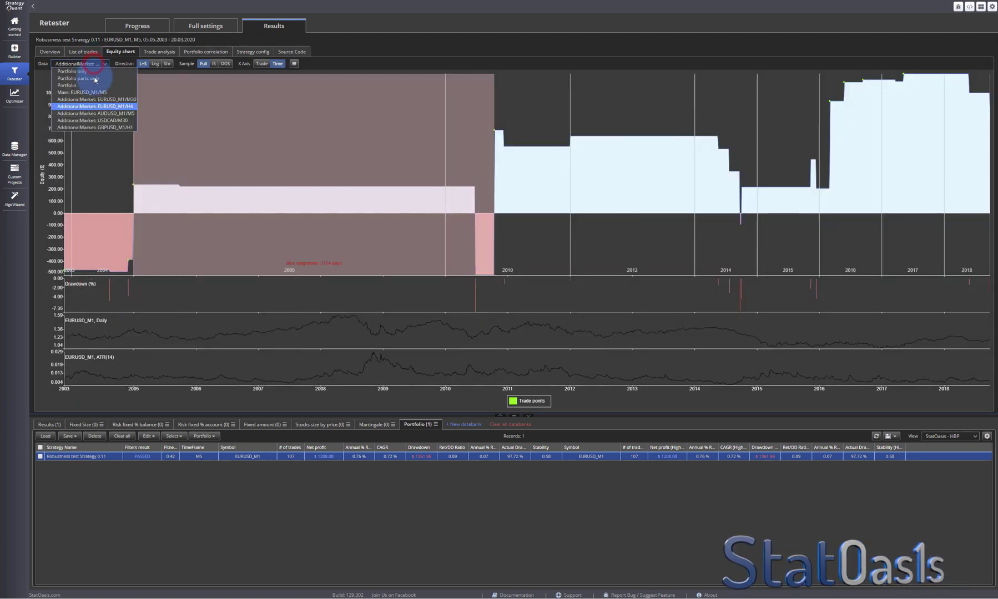
left_click(97, 115)
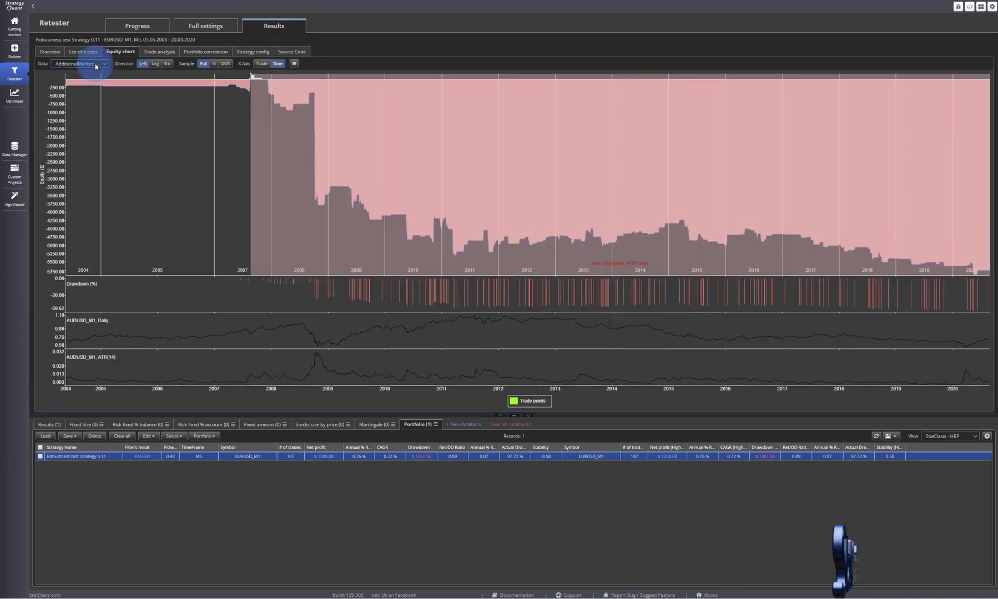
left_click(95, 66)
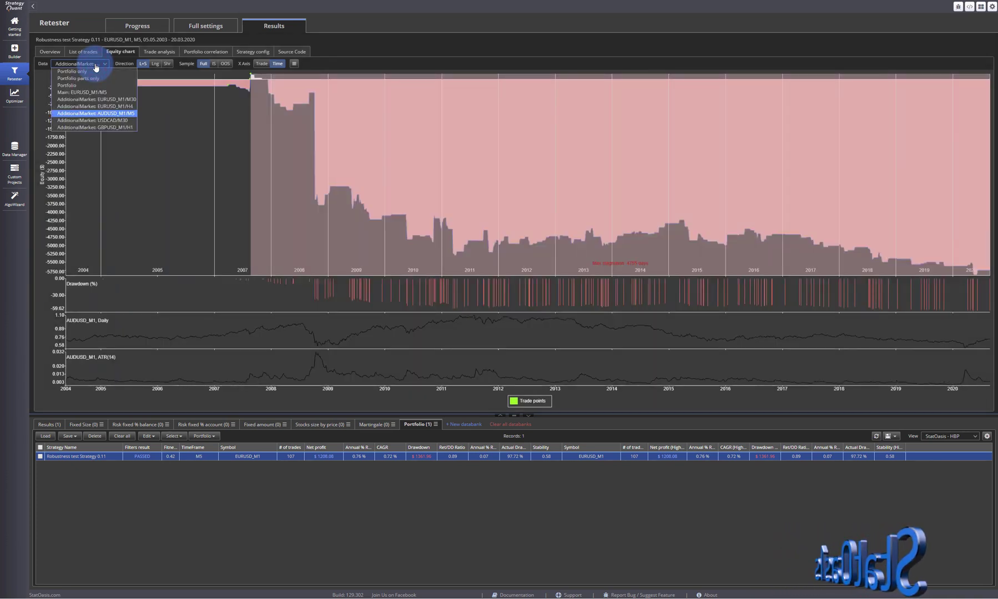
left_click(100, 115)
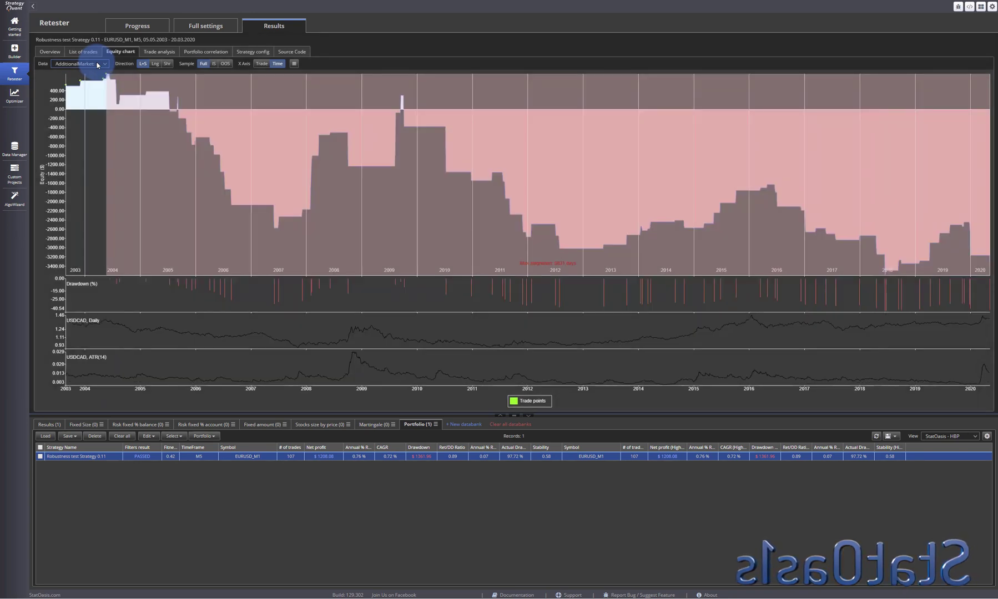
left_click(96, 64)
left_click(101, 127)
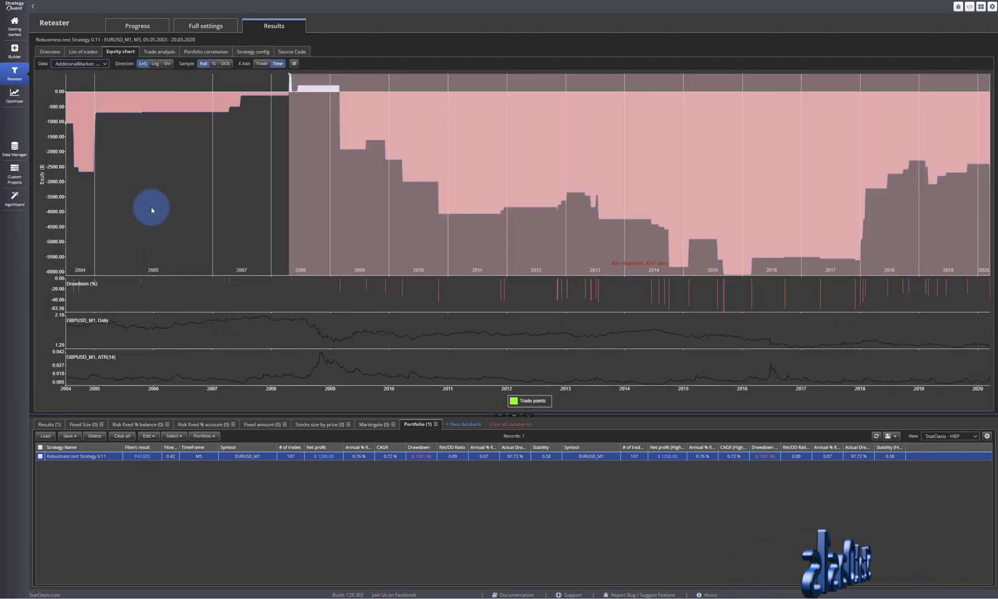
left_click(97, 63)
left_click(97, 113)
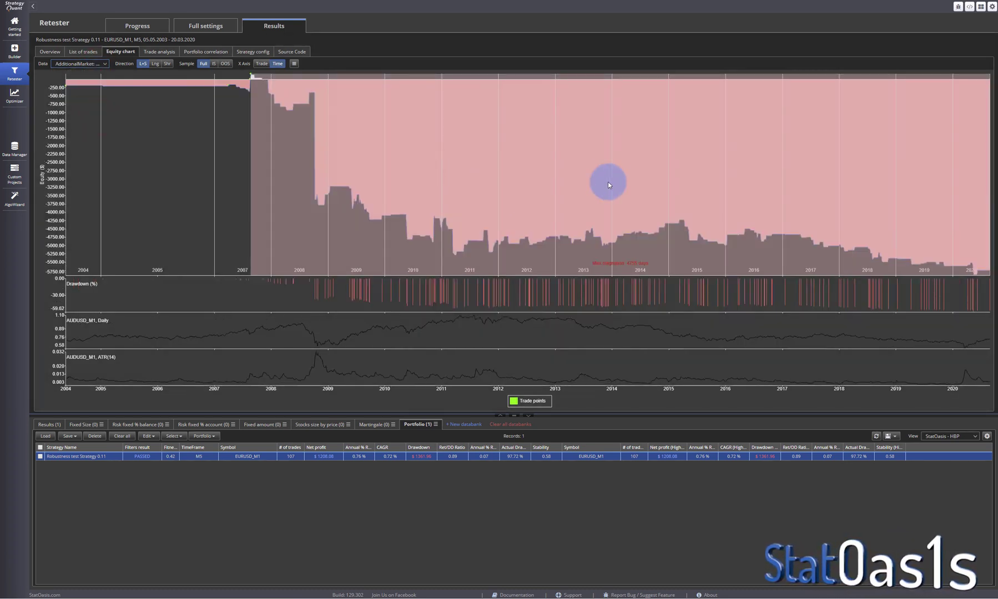
left_click(100, 64)
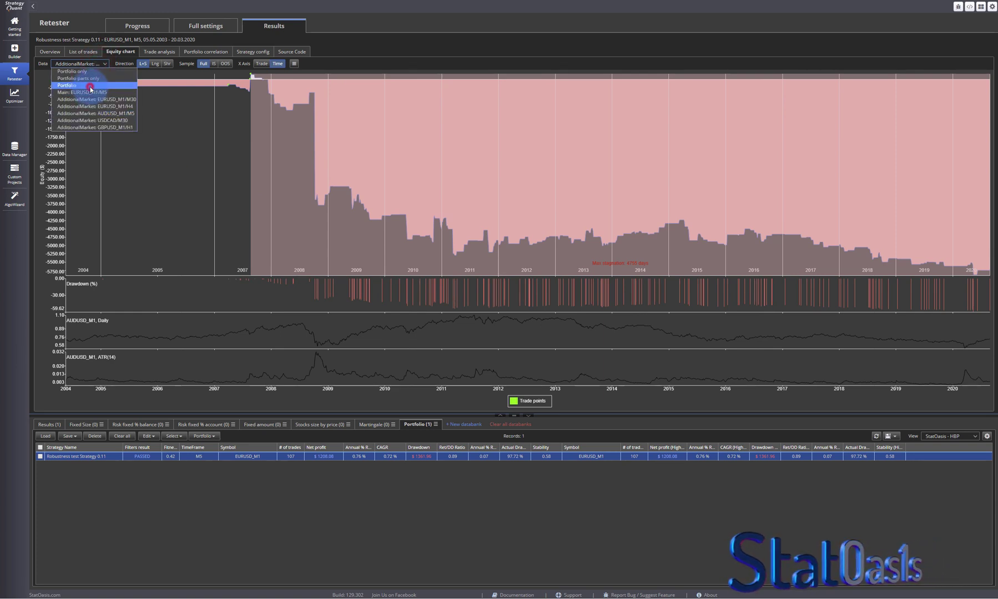
left_click(90, 86)
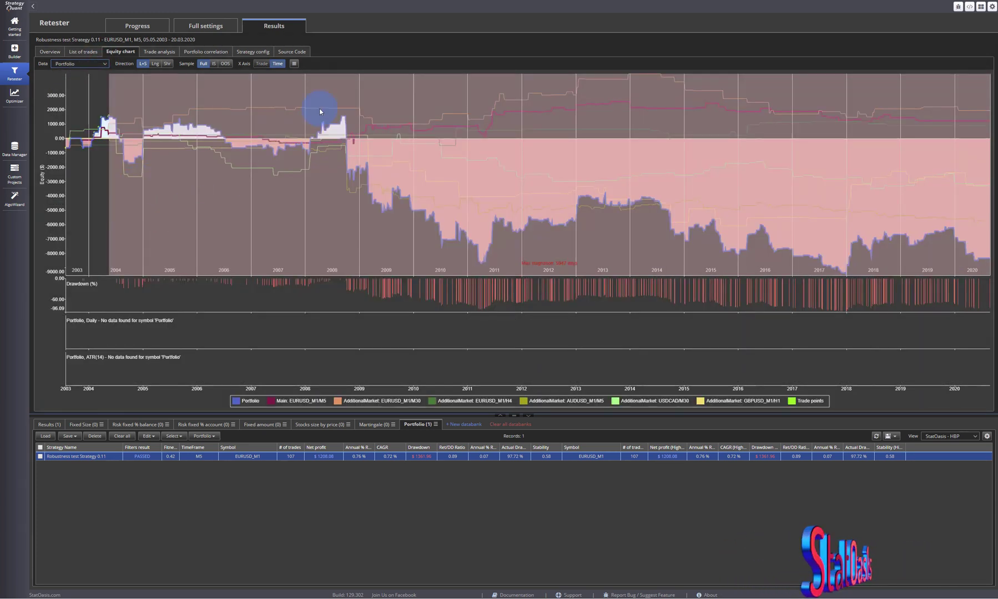
Switch to the Retester's Full settings, then go to the Getting started page
left_click(201, 24)
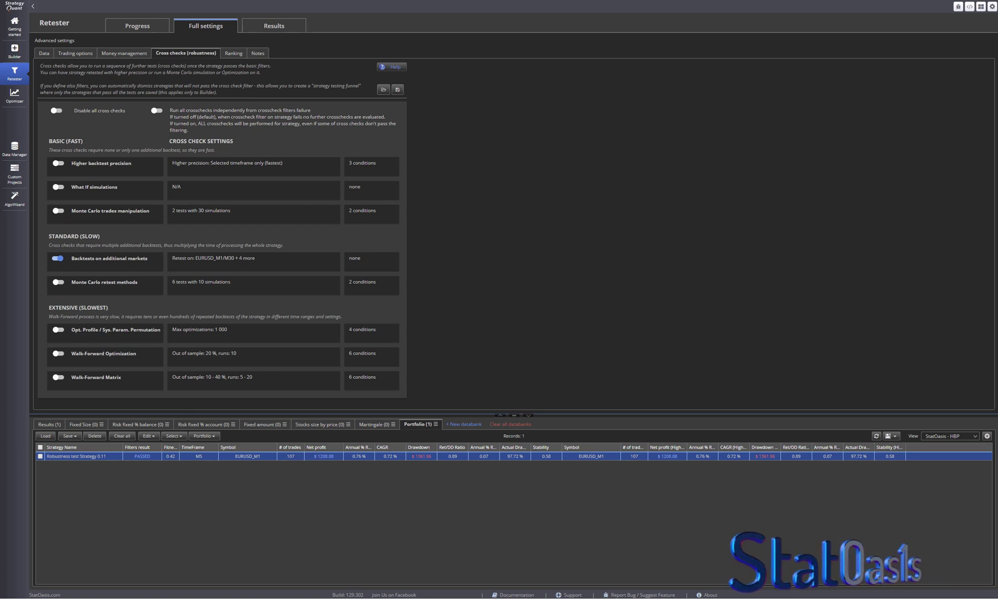
left_click(21, 34)
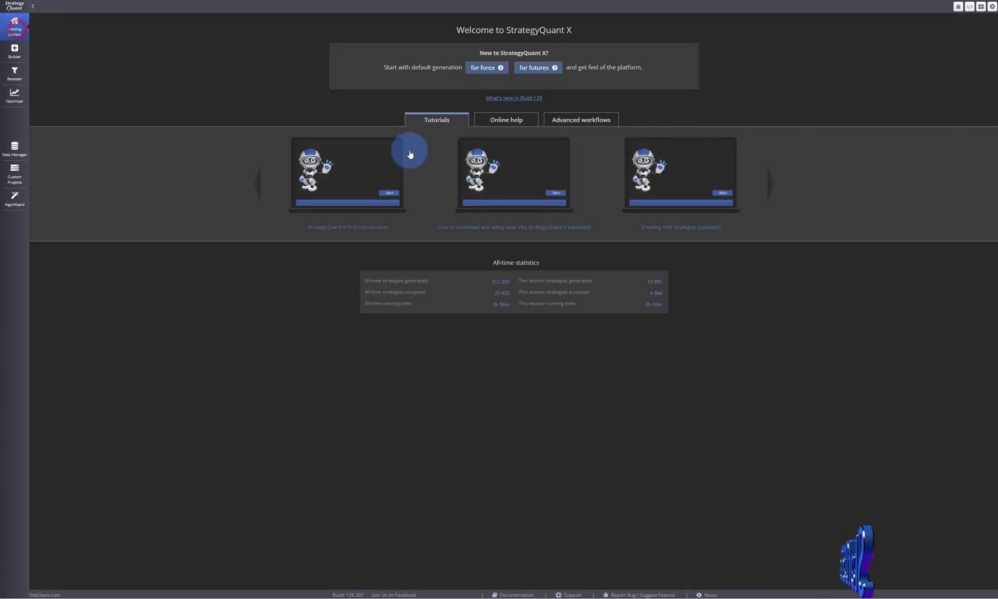
Open the SQ User's Guide from Online help and highlight the System Parameter Permutation heading and author
left_click(521, 129)
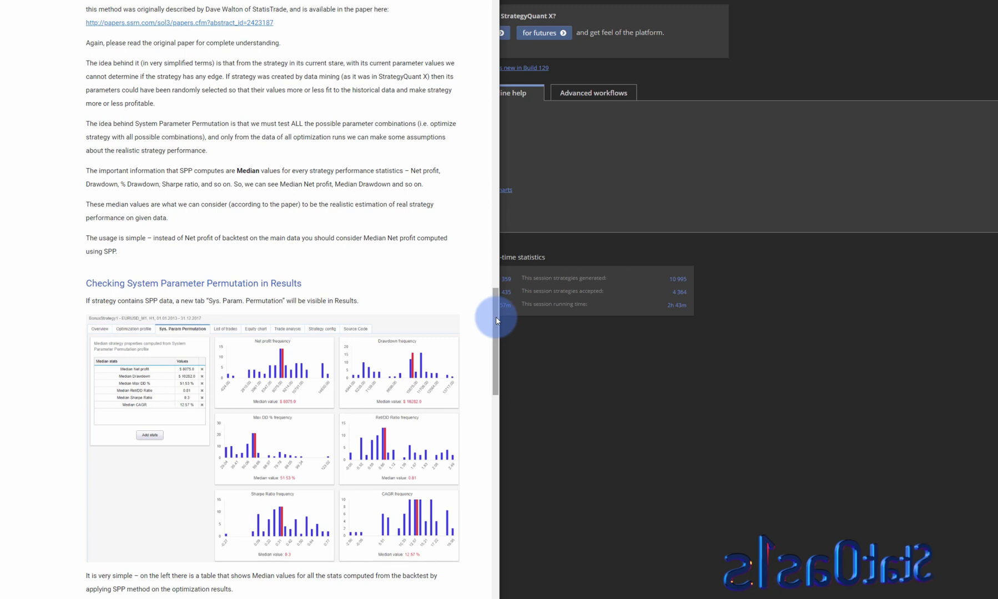
left_click_drag(494, 316, 495, 315)
left_click_drag(85, 19, 236, 20)
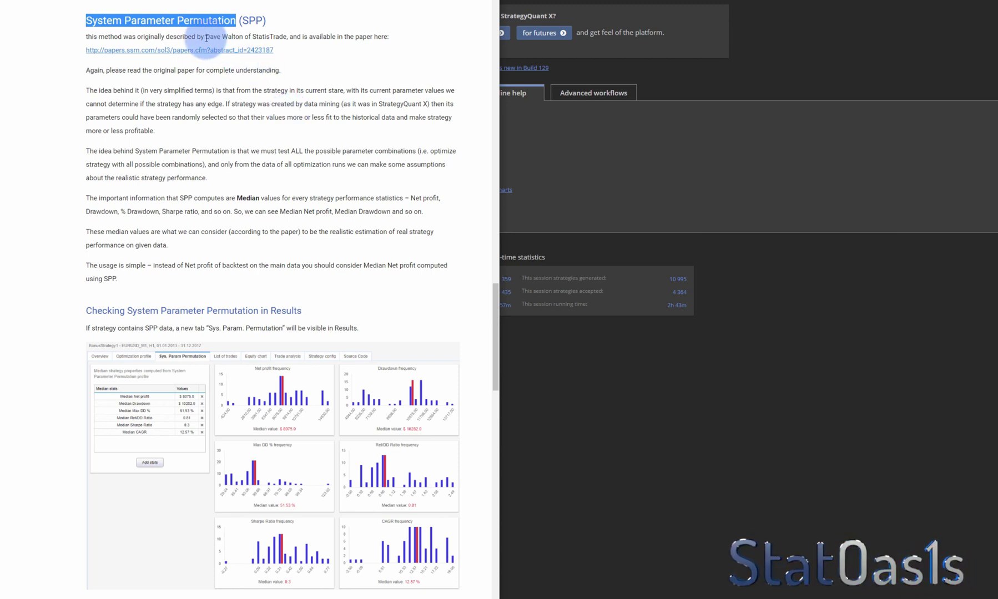
left_click_drag(206, 37, 243, 36)
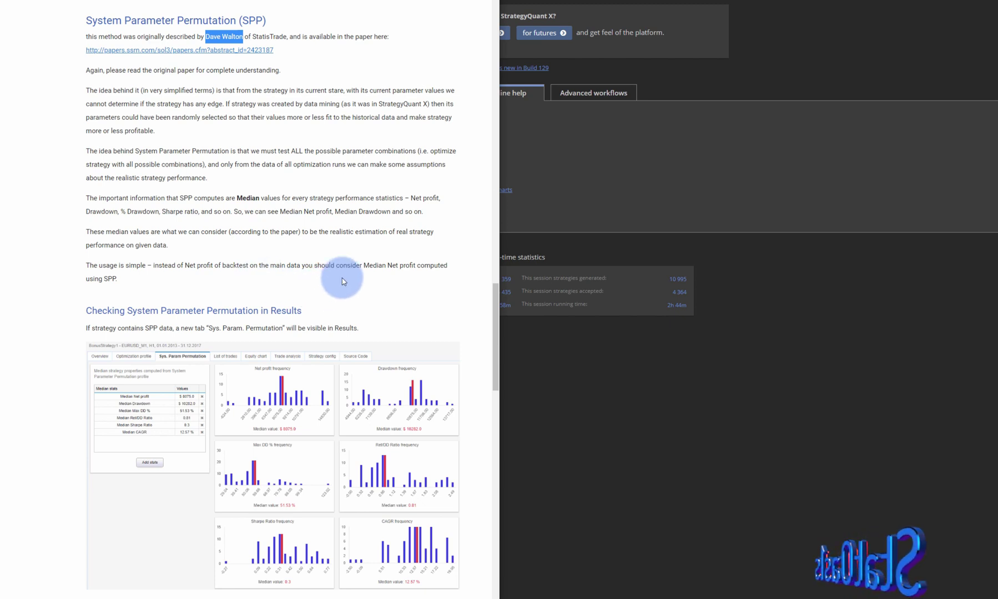
In the Retester, turn off Backtests on additional markets and turn on Opt. Profile / Sys. Param. Permutation
left_click(576, 160)
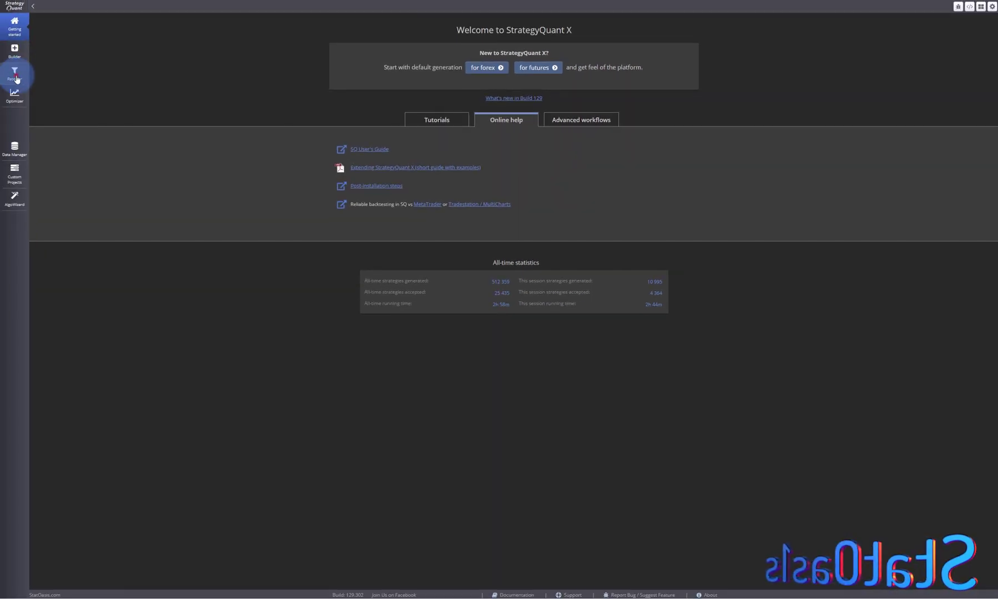
left_click(7, 68)
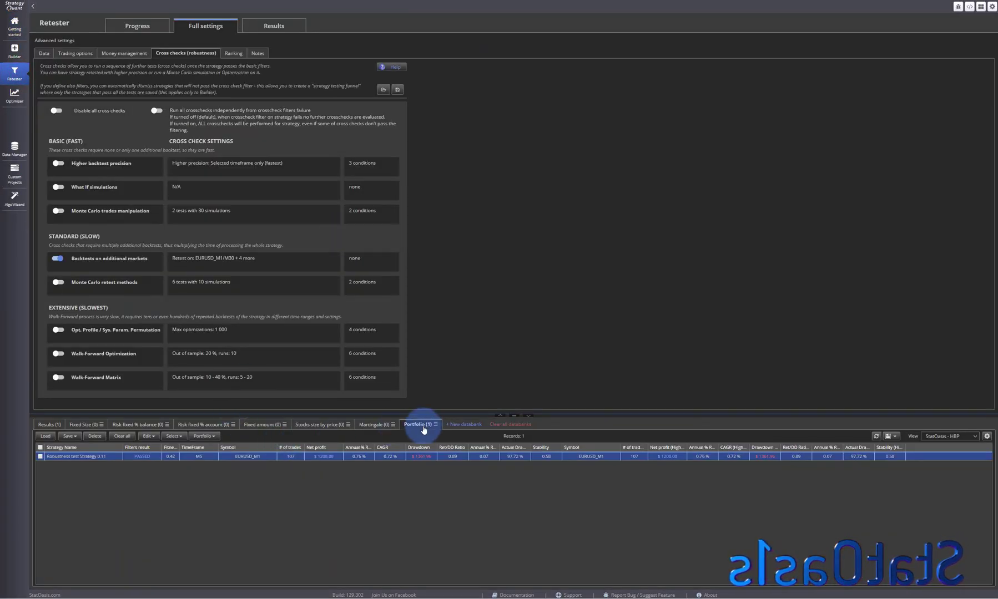
left_click(48, 424)
left_click(57, 259)
left_click(59, 330)
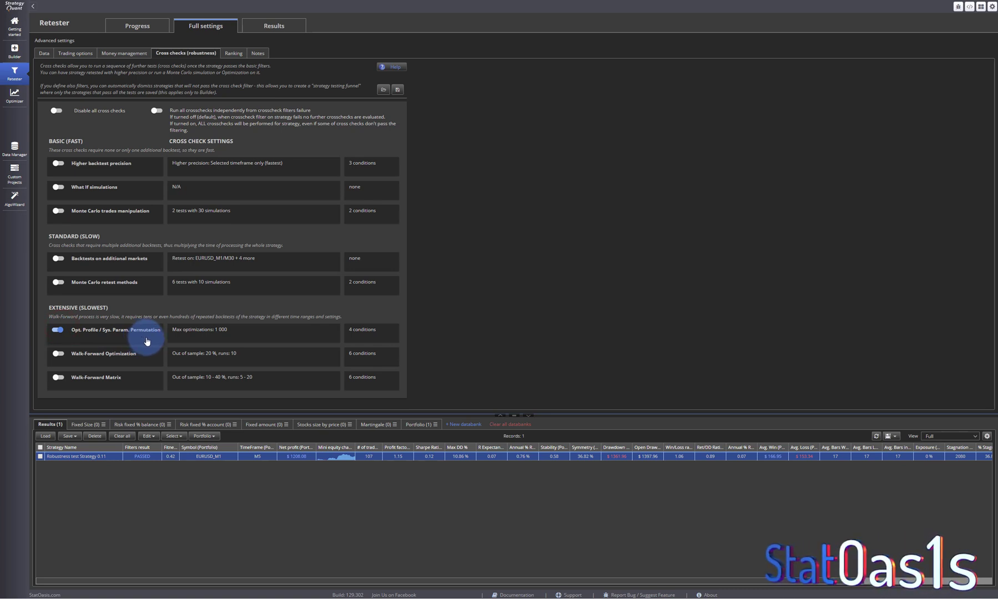
Open the Opt. Profile / System Parameter Permutation cross check settings on the Filtering tab
left_click(237, 335)
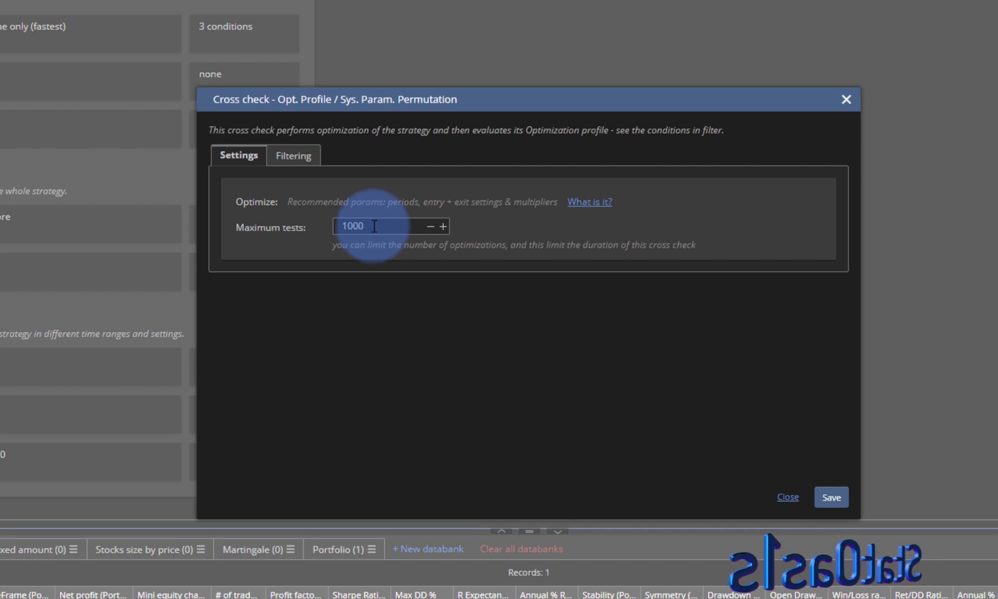
left_click(300, 158)
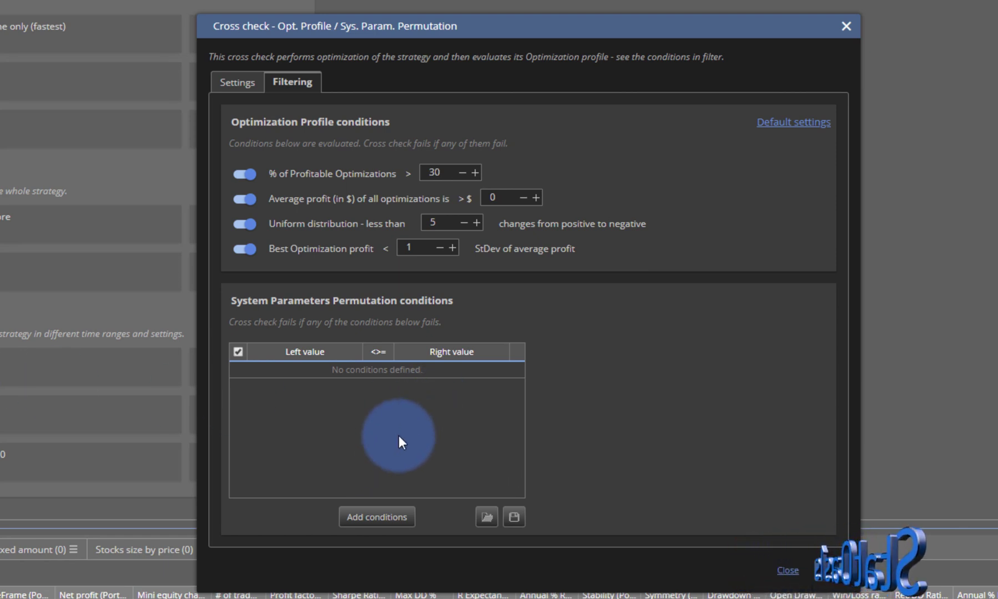
Search 'profit f', add the Profit factor (IS) condition and set it to greater than 2
left_click(369, 518)
left_click(438, 225)
type("profit f")
left_click(481, 283)
left_click(667, 428)
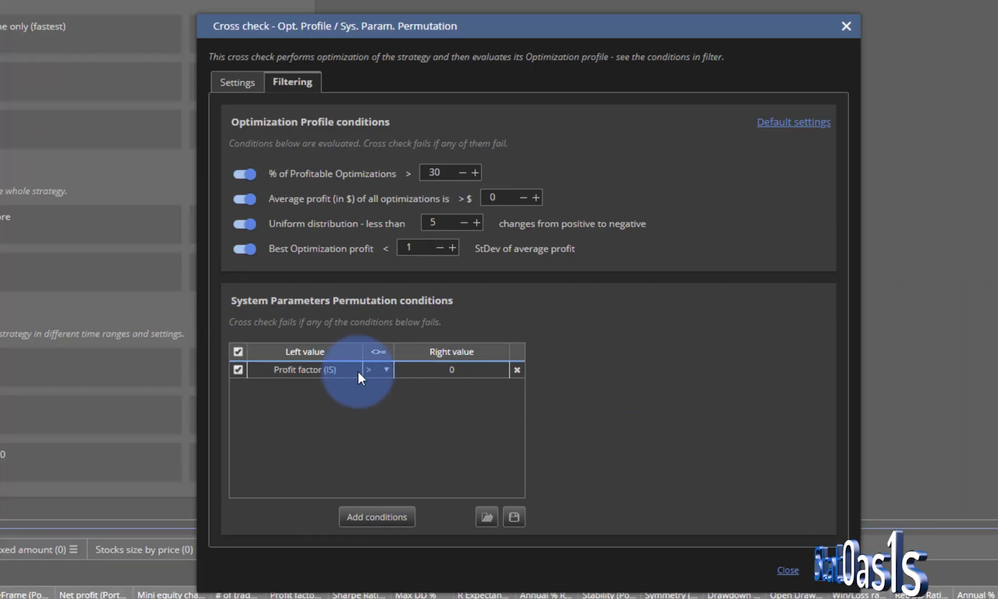
left_click(445, 369)
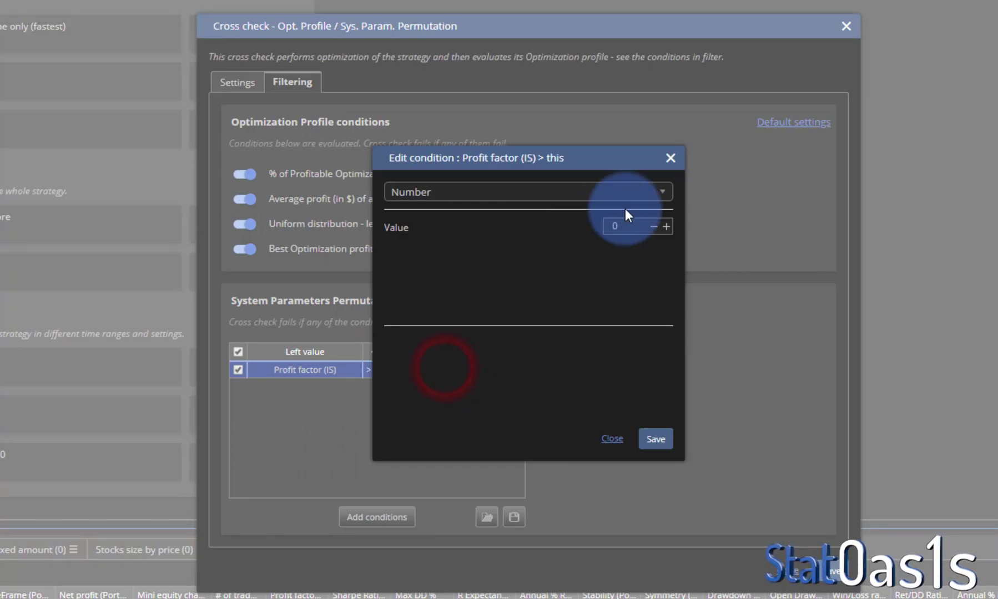
left_click(616, 226)
type("2")
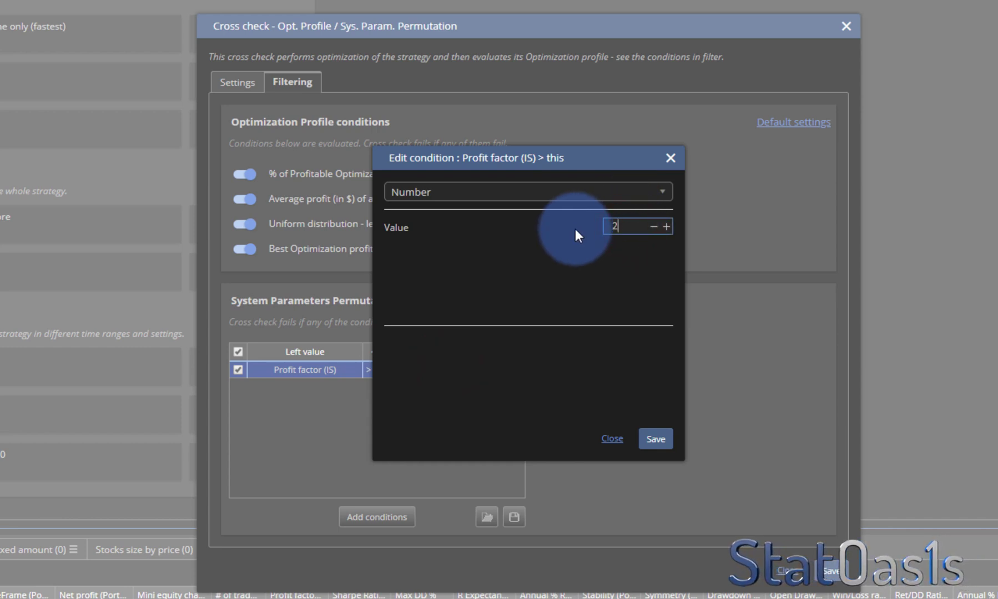
left_click(656, 439)
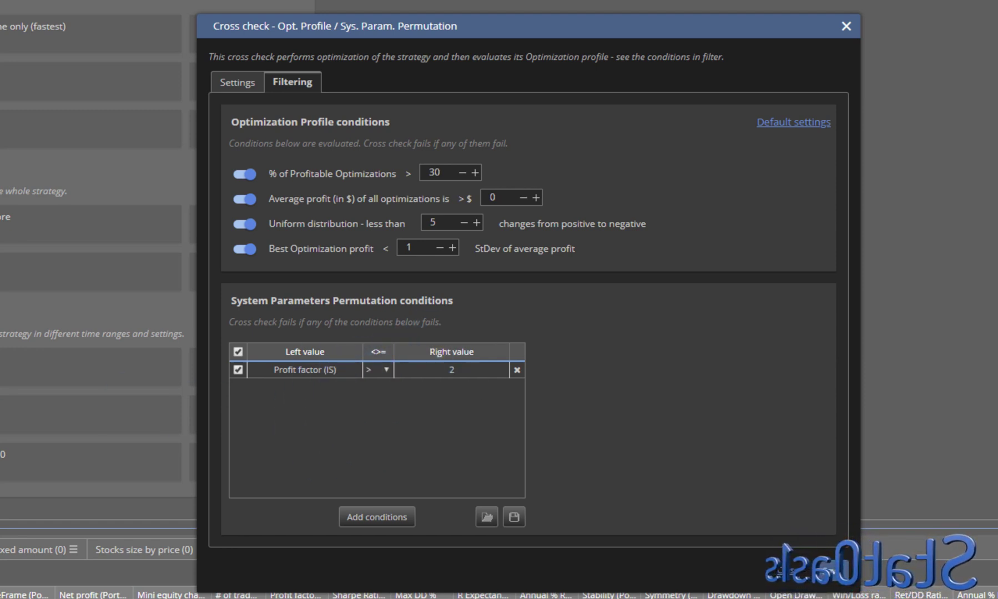
Uncheck all SPP conditions and confirm restoring the cross check's default filter settings
left_click(240, 353)
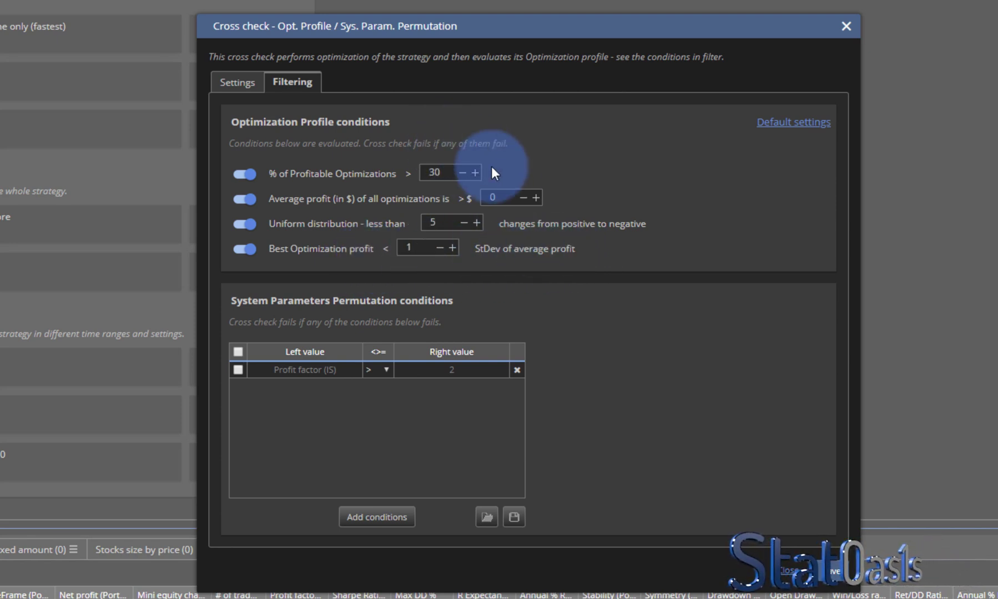
left_click(775, 122)
left_click(706, 342)
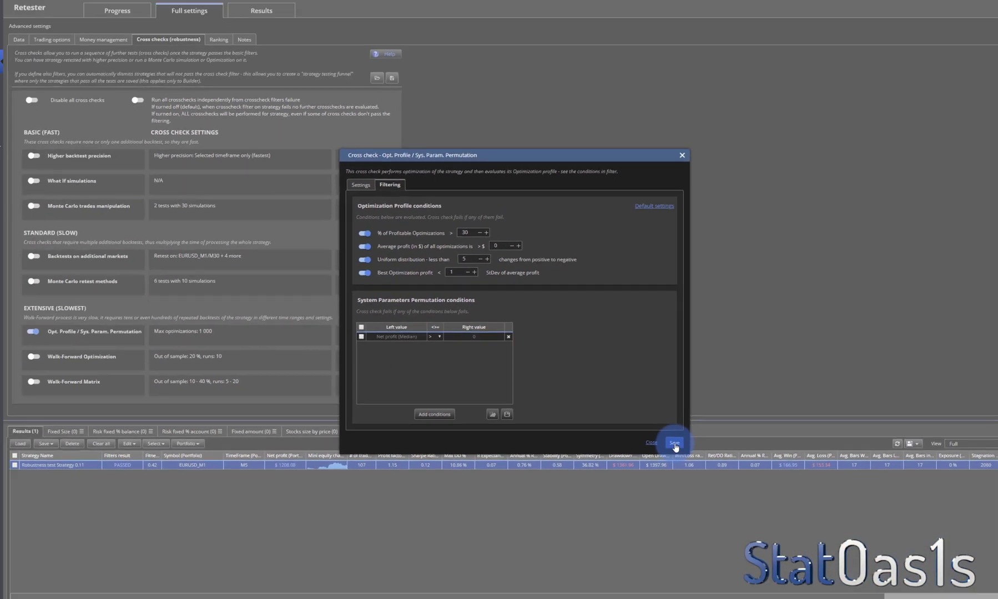
Save the cross check and run the retest; the Portfolio copy fails at 25% vs 30% profitable optimizations
left_click(674, 444)
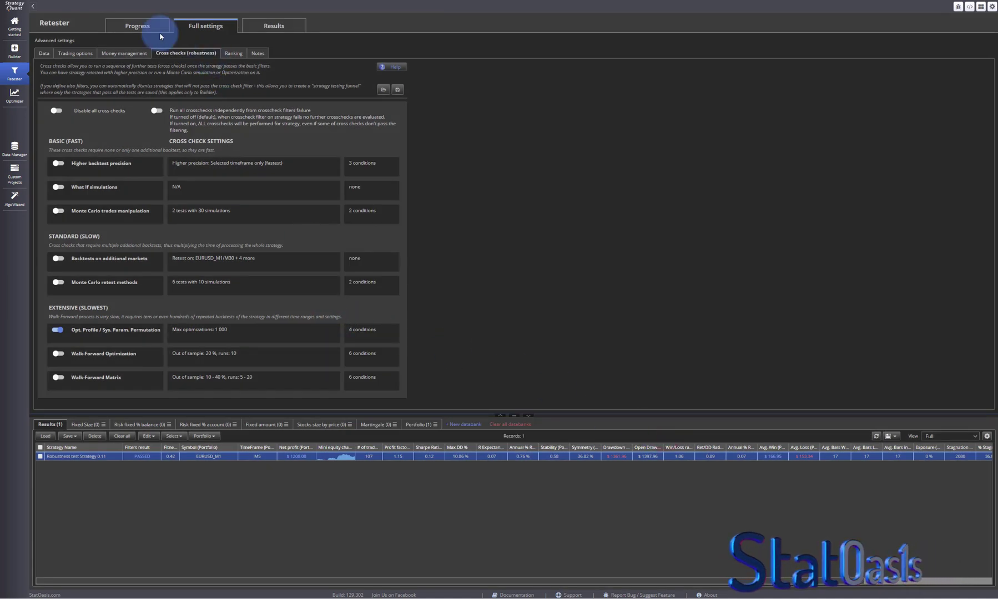
left_click(138, 26)
left_click(116, 52)
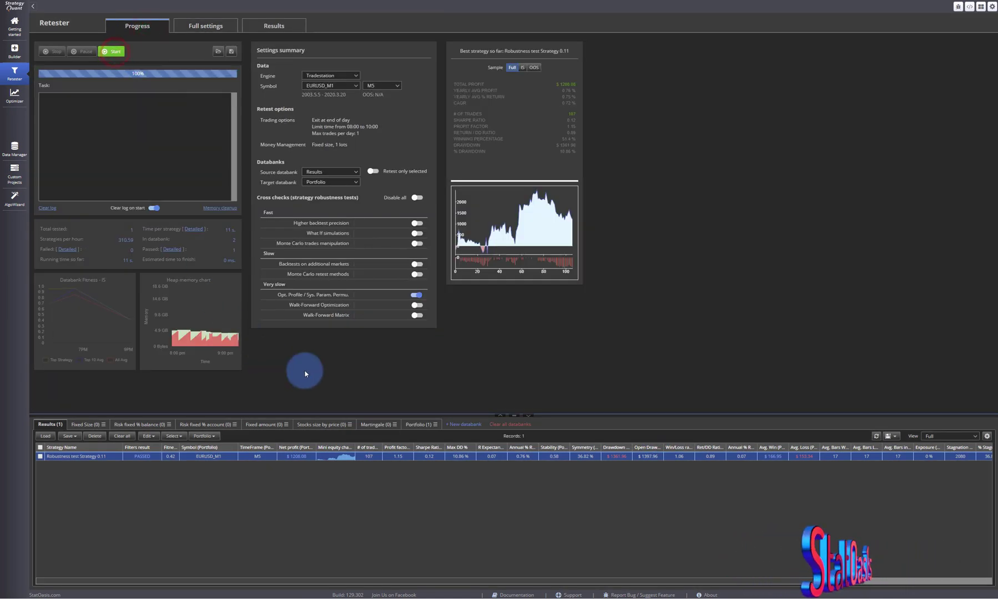
left_click(418, 425)
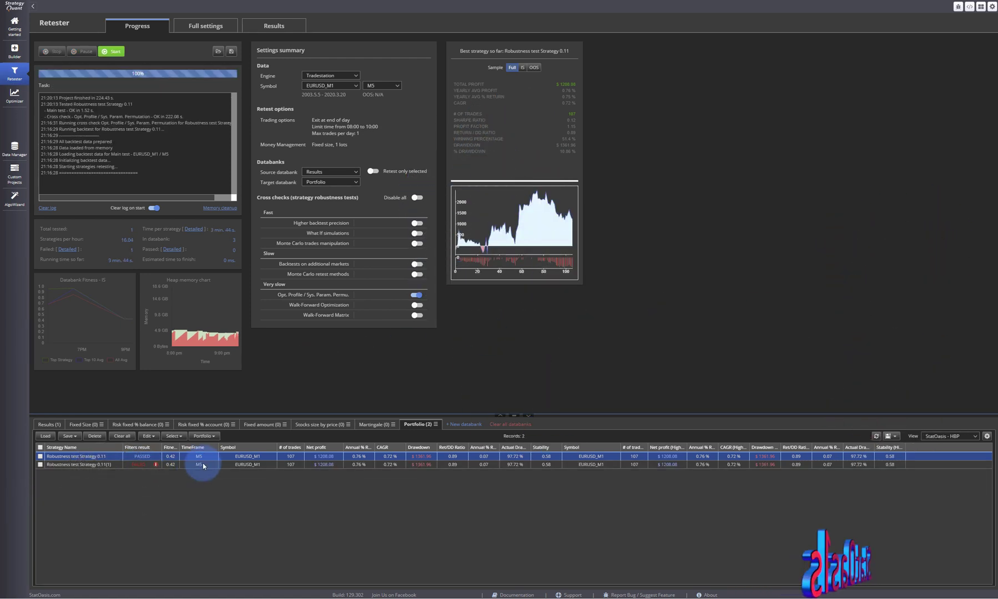
mouse_move(157, 465)
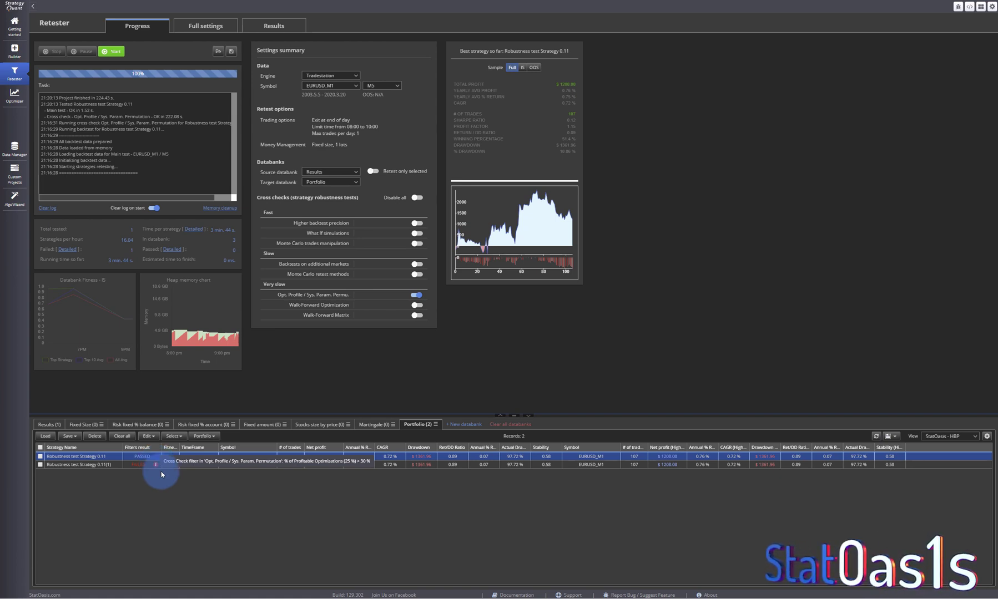
Open the failed copy's retest results on the Optimization profile tab (148 of 591 profitable)
double_click(193, 465)
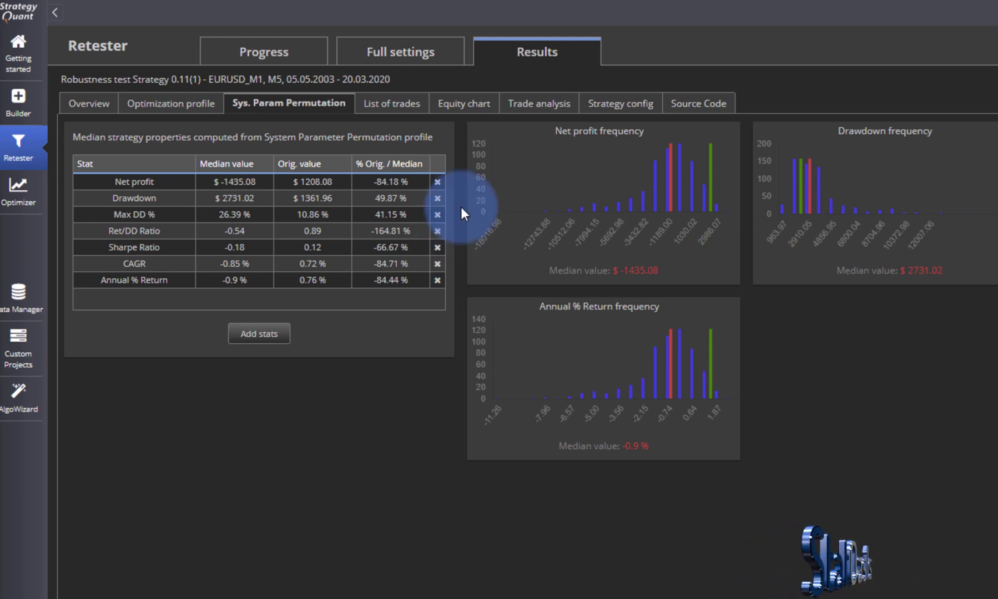
left_click(157, 109)
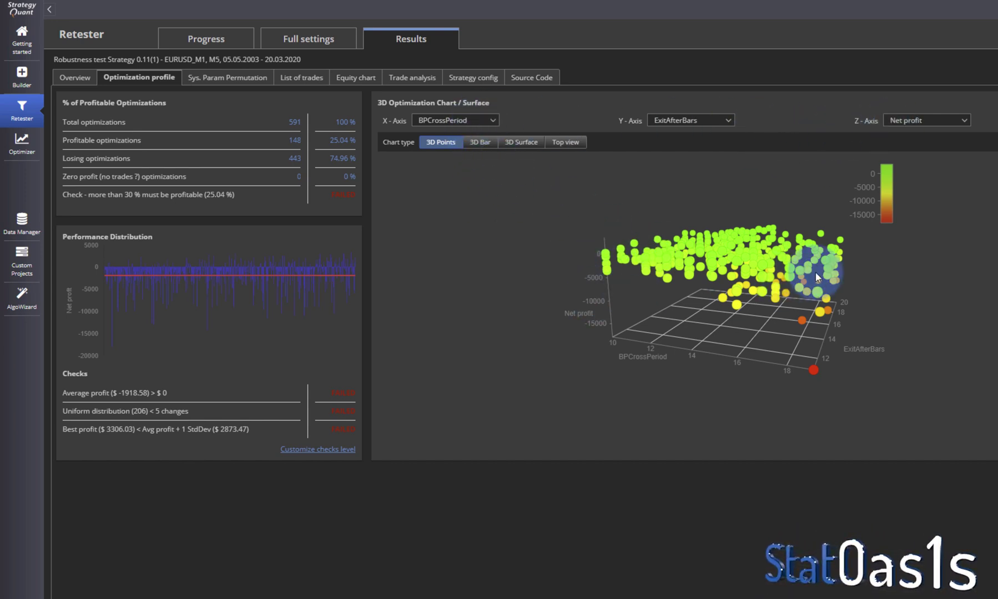
View net profit as rotated 3D Points, 3D Surface and Top view, ending on a rotated 3D Bar chart
left_click_drag(816, 280, 851, 262)
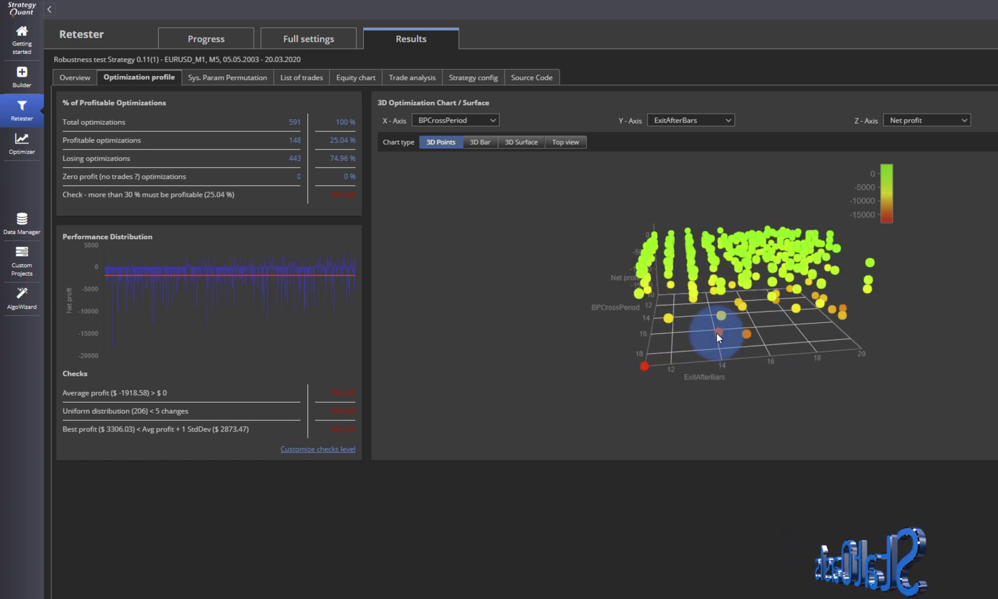
left_click_drag(721, 332, 799, 353)
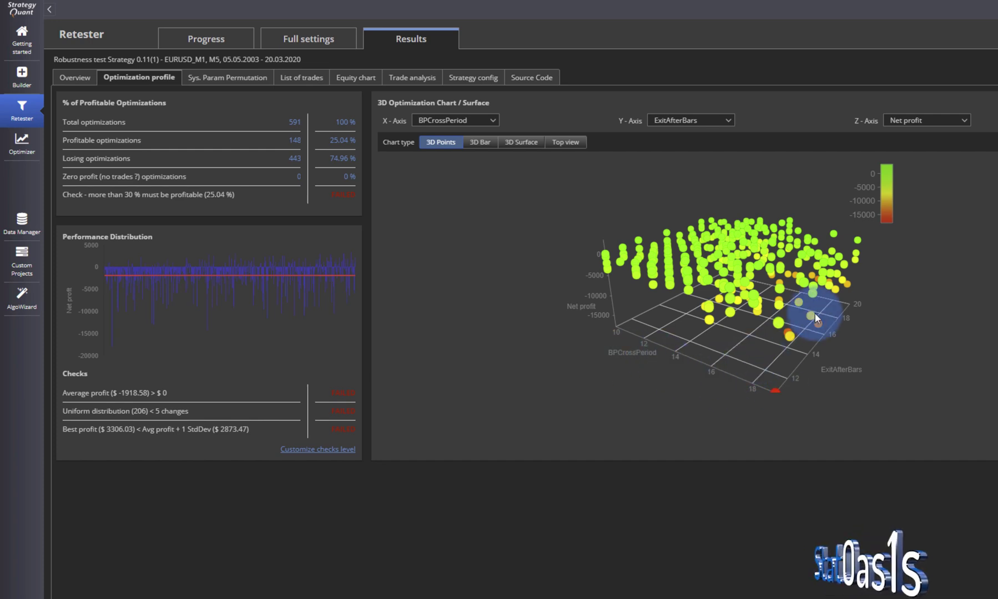
left_click_drag(816, 314, 777, 336)
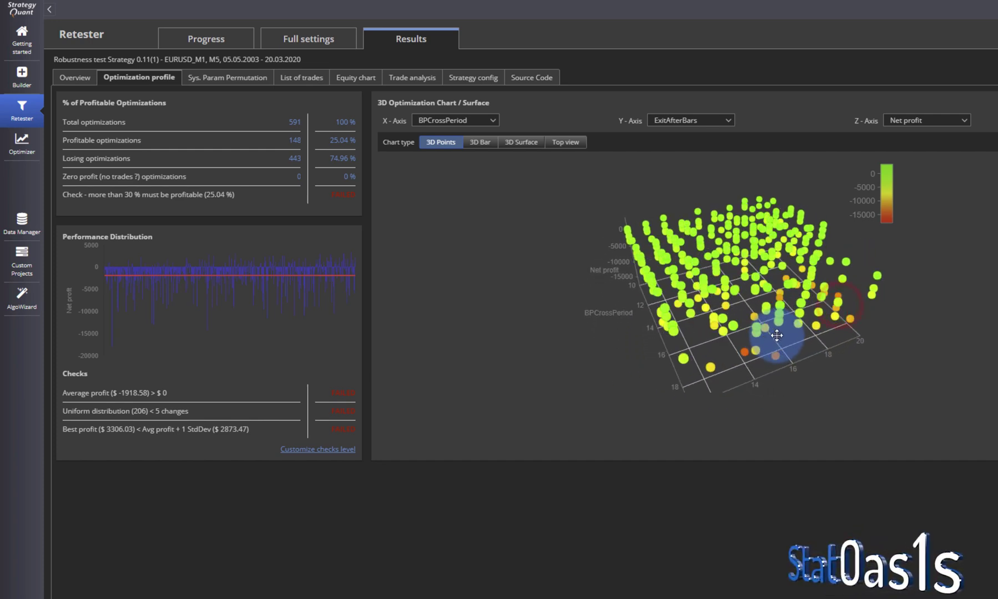
left_click(522, 142)
left_click_drag(779, 309, 673, 312)
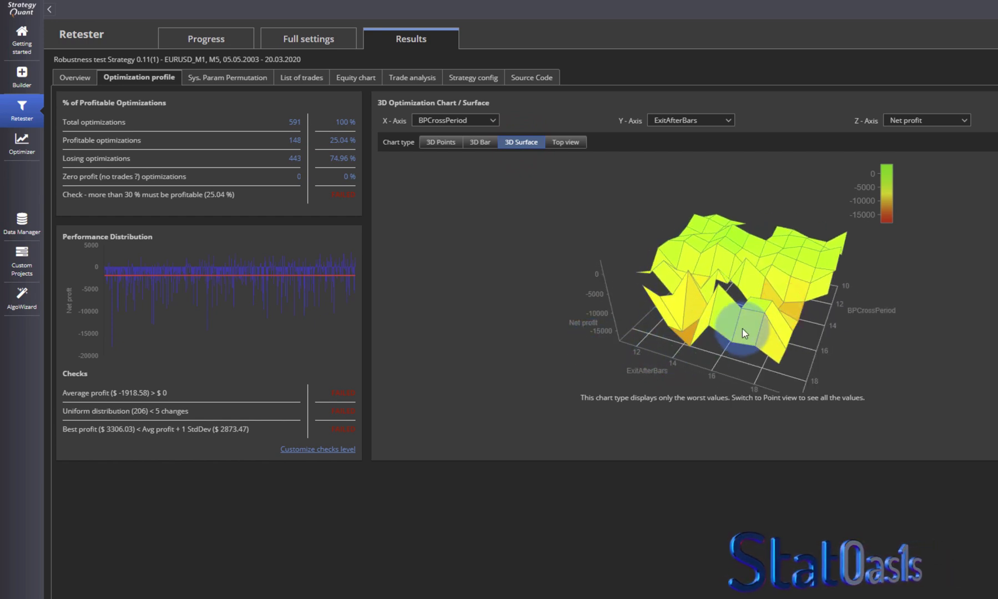
left_click_drag(742, 328, 816, 220)
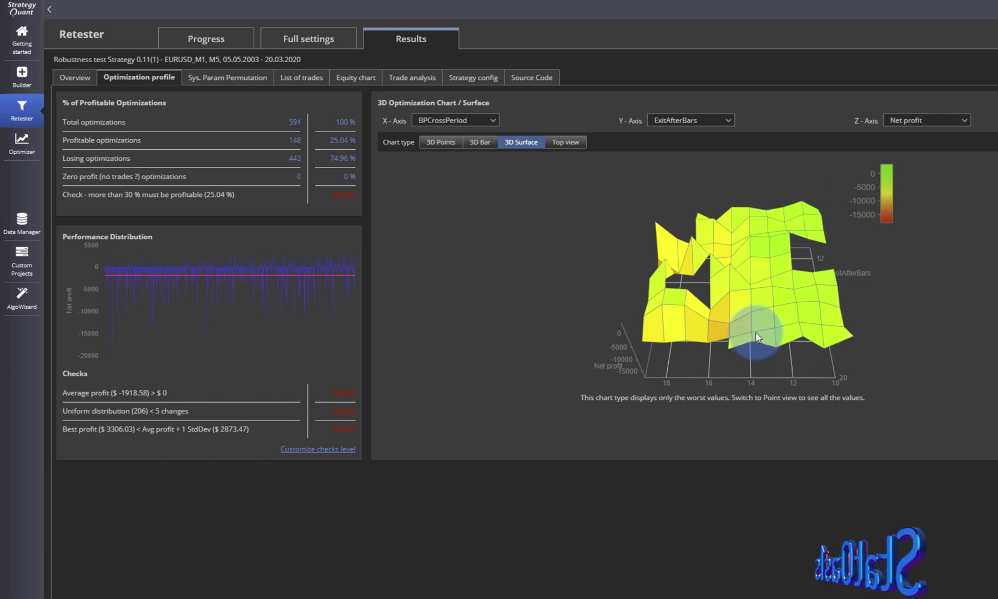
left_click(565, 143)
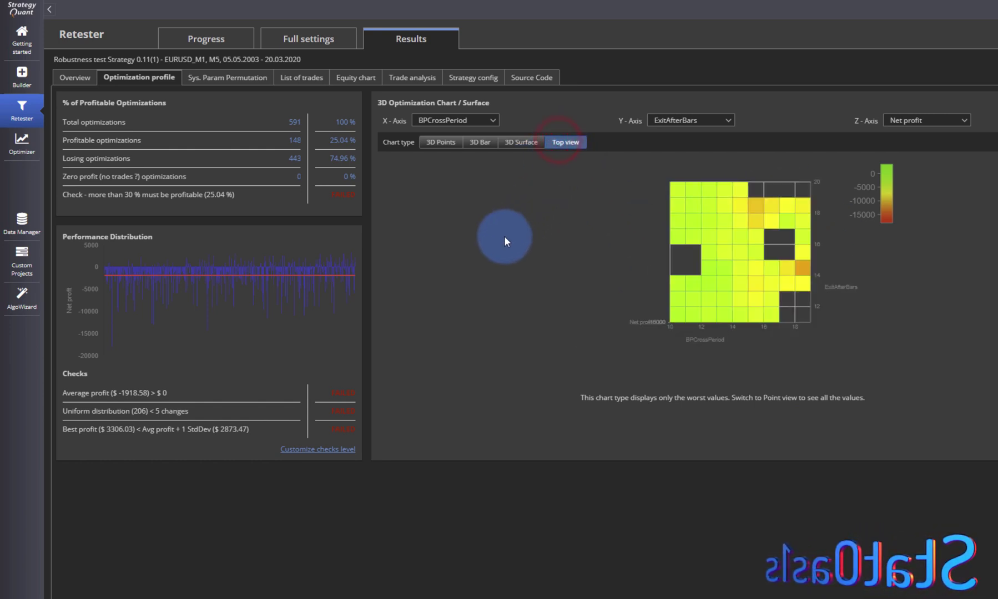
left_click(479, 143)
left_click_drag(842, 279, 530, 284)
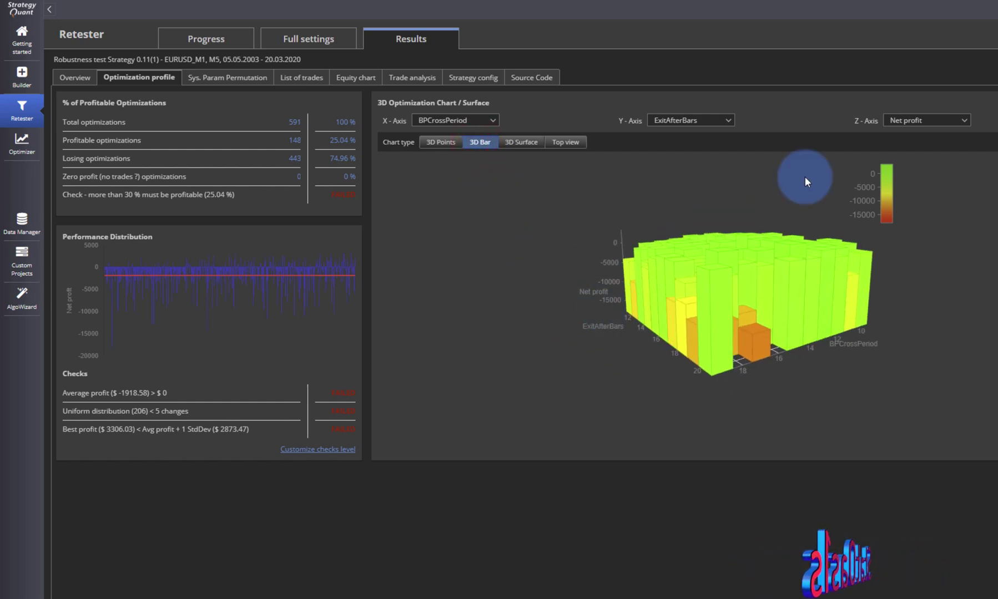
Switch the chart's Z-axis from net profit to Profit factor and rotate the bars
left_click(964, 121)
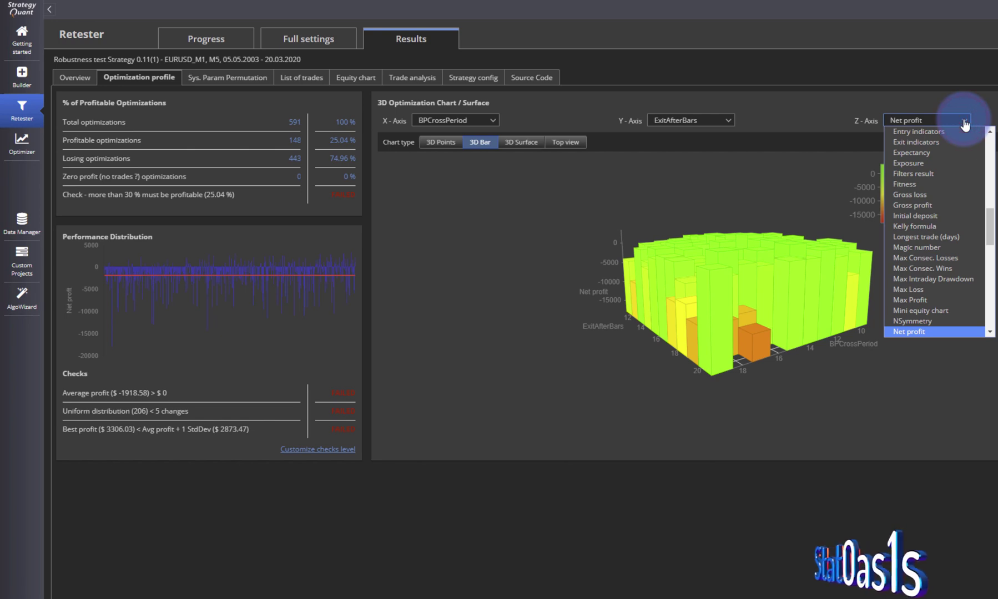
left_click_drag(990, 240, 994, 161)
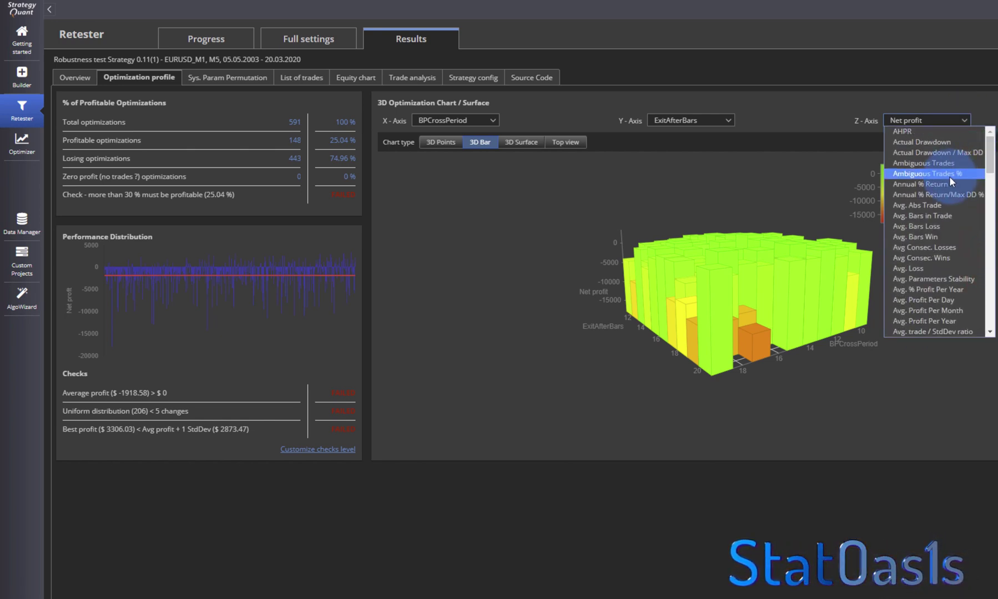
scroll(944, 255, "down", 7)
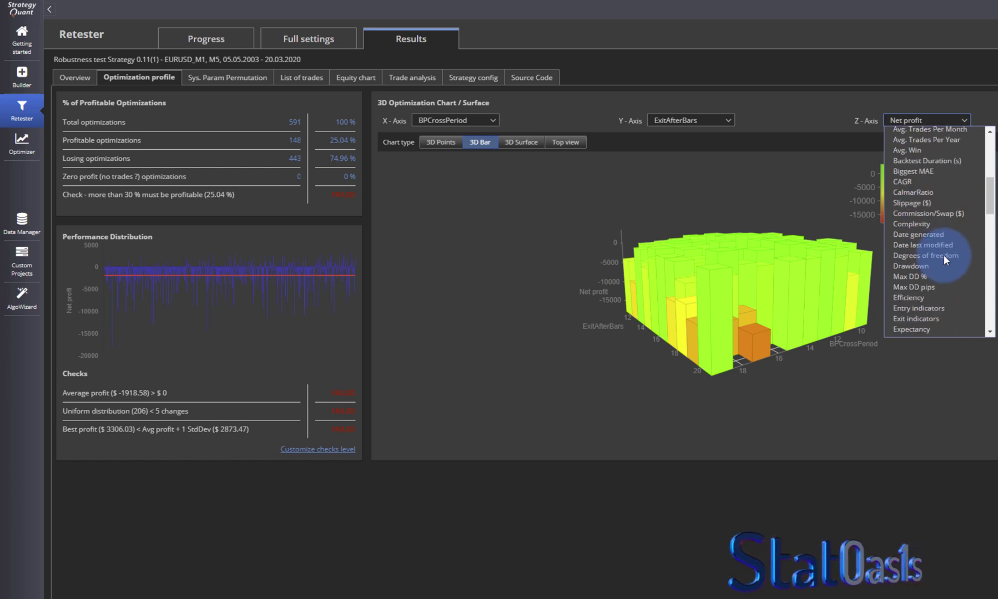
scroll(944, 254, "down", 15)
scroll(944, 255, "up", 7)
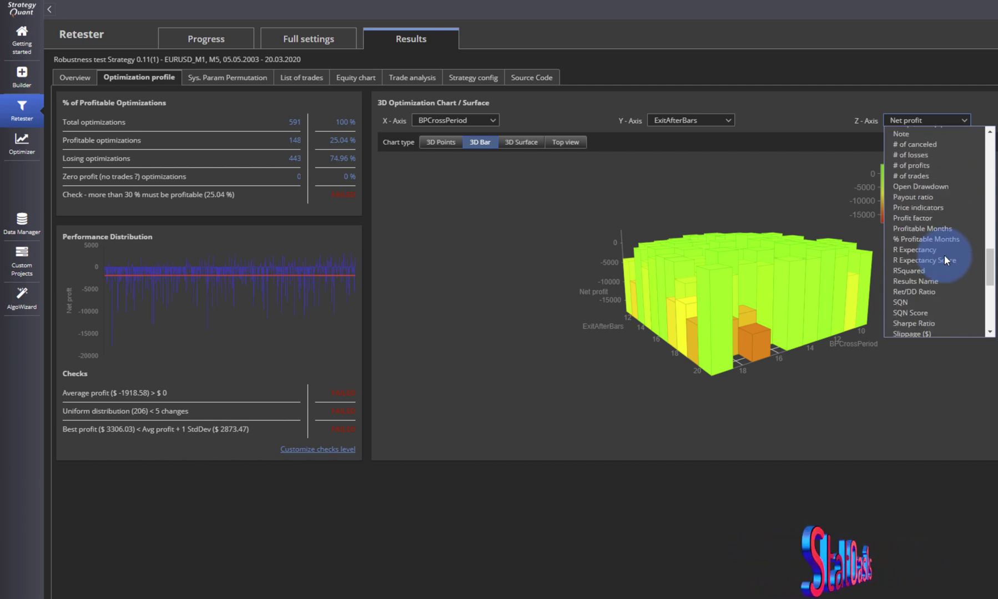
left_click(941, 119)
key("p")
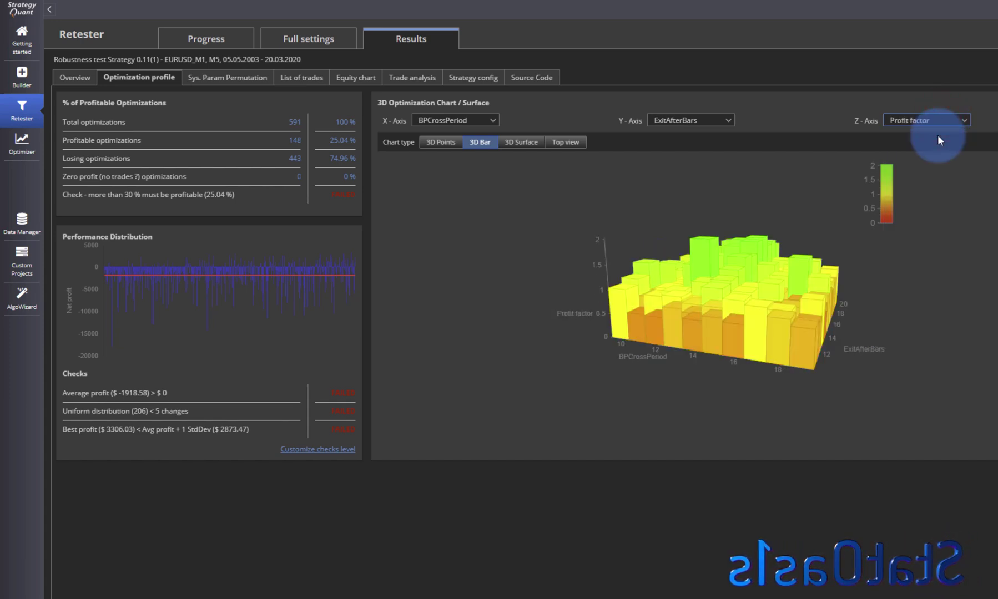
left_click_drag(784, 292, 634, 329)
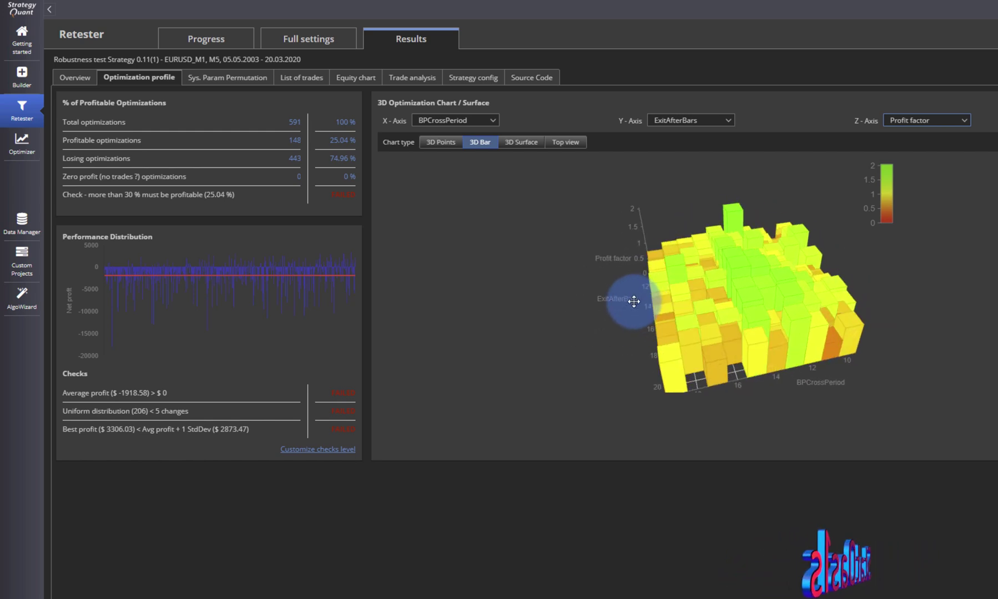
Display profit factor as 3D Points, then as a rotated 3D Surface
left_click(440, 143)
left_click_drag(703, 246, 701, 222)
left_click(505, 145)
left_click_drag(620, 229, 810, 333)
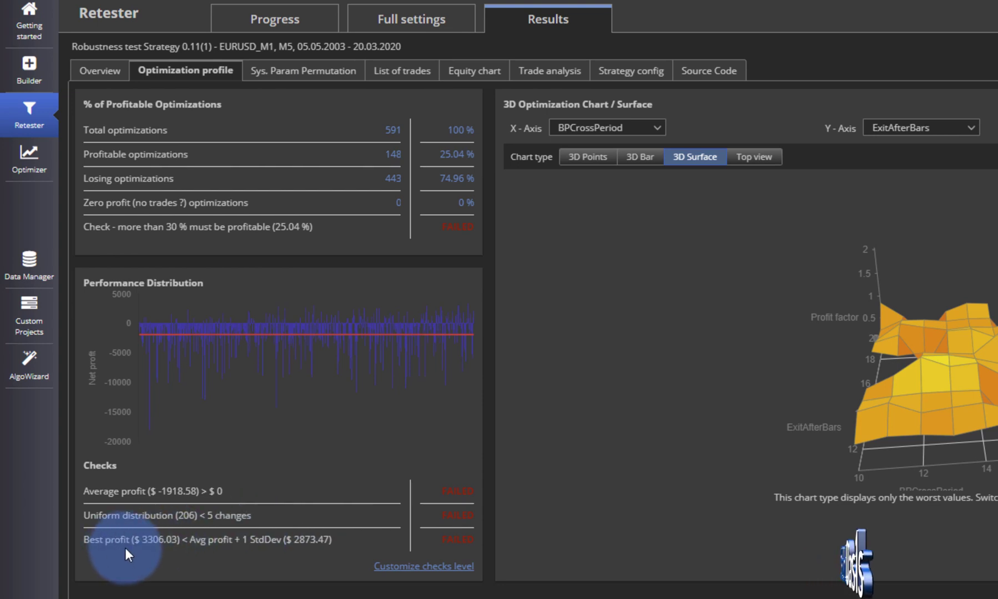
left_click(403, 566)
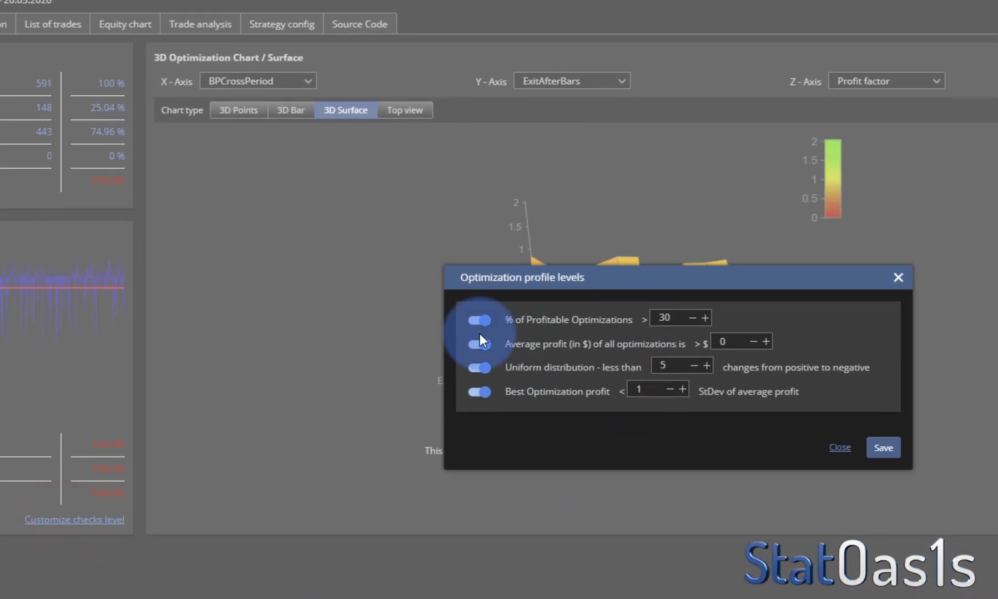
left_click(840, 448)
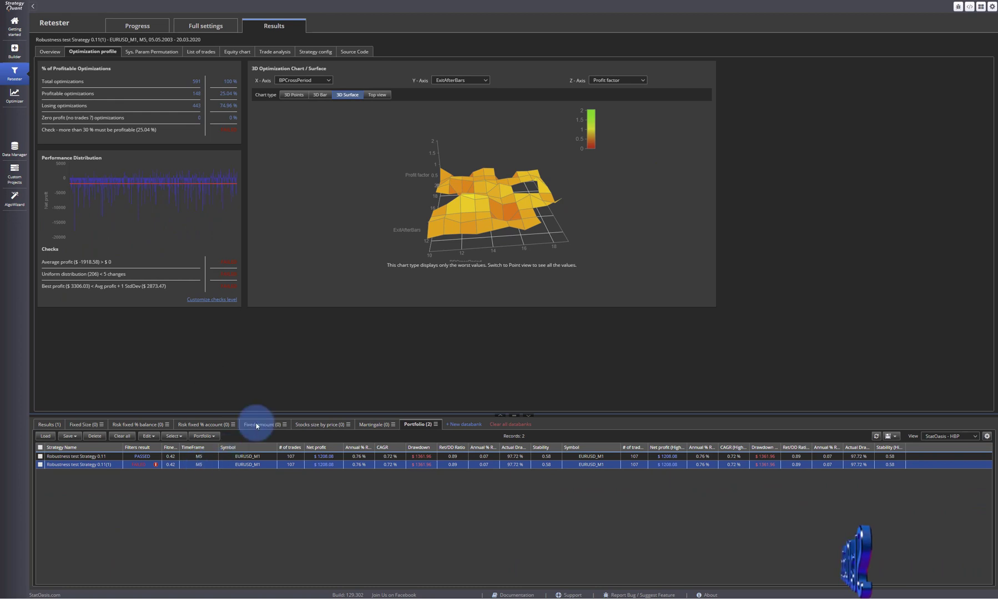
left_click_drag(499, 183, 305, 194)
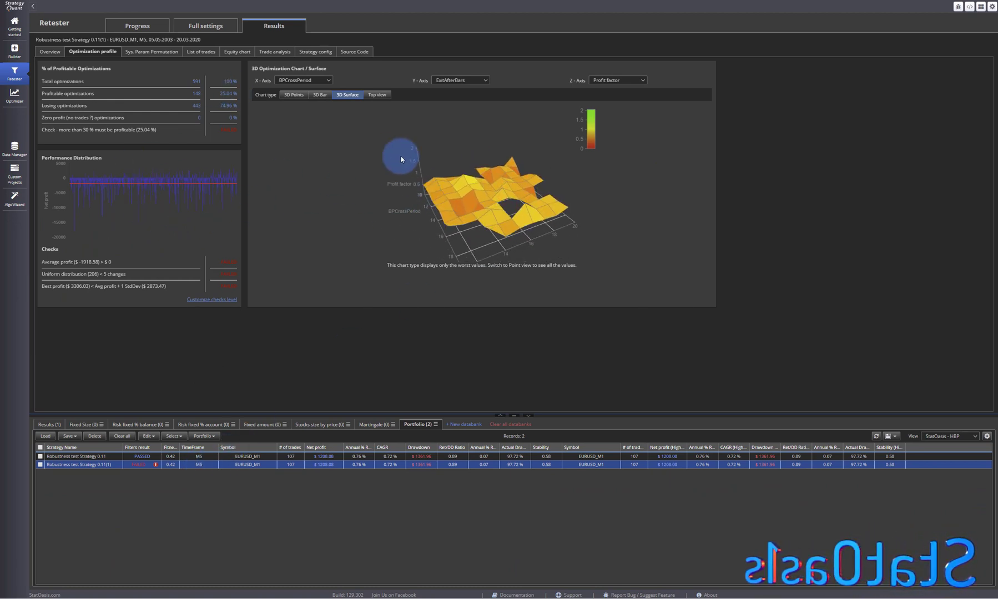
Switch the Z-axis back to Net profit and rotate the surface so ExitAfterBars sits left
left_click(619, 81)
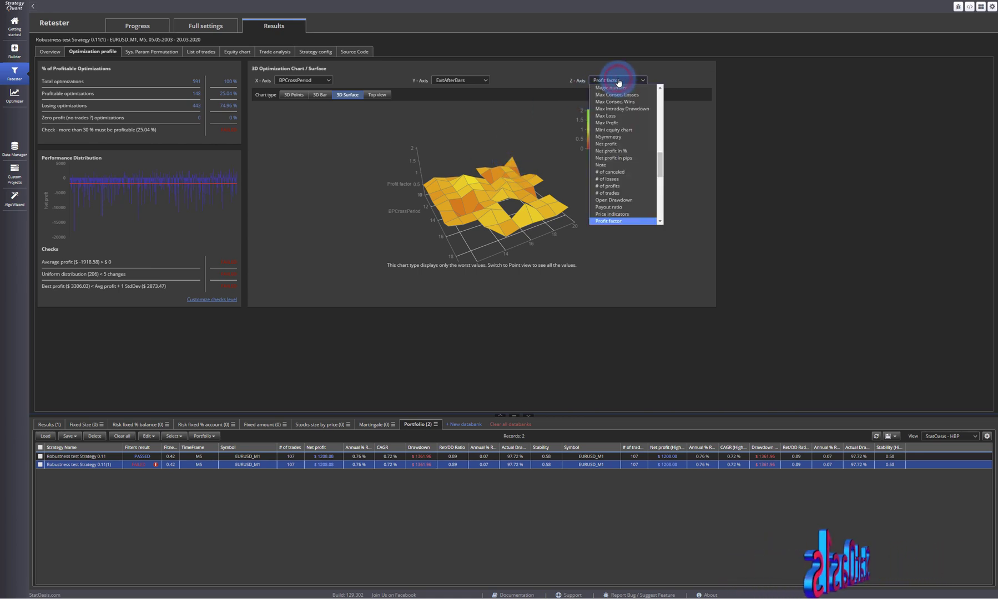
left_click(632, 145)
left_click_drag(517, 193, 491, 206)
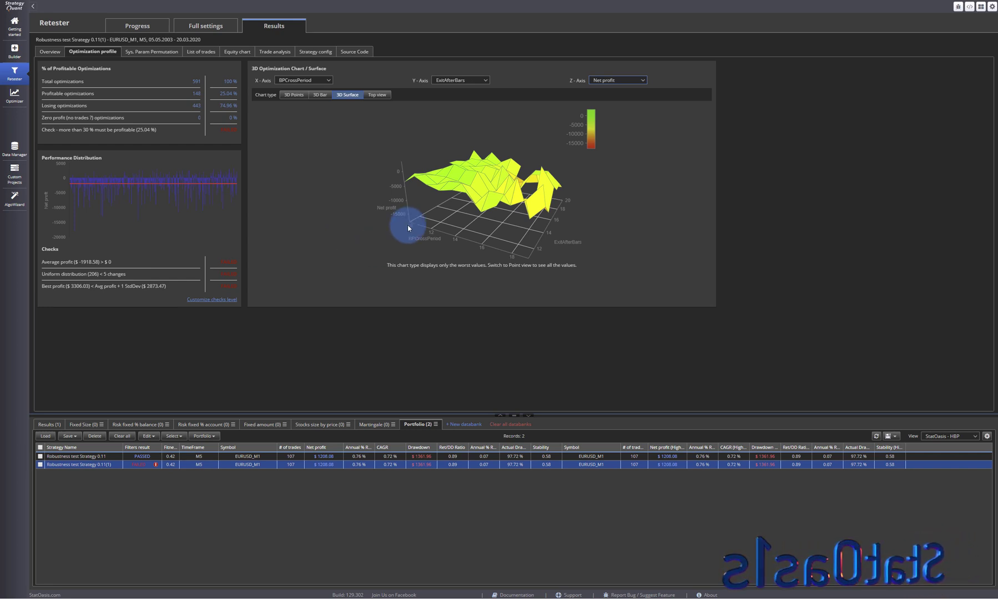
left_click_drag(489, 196, 445, 211)
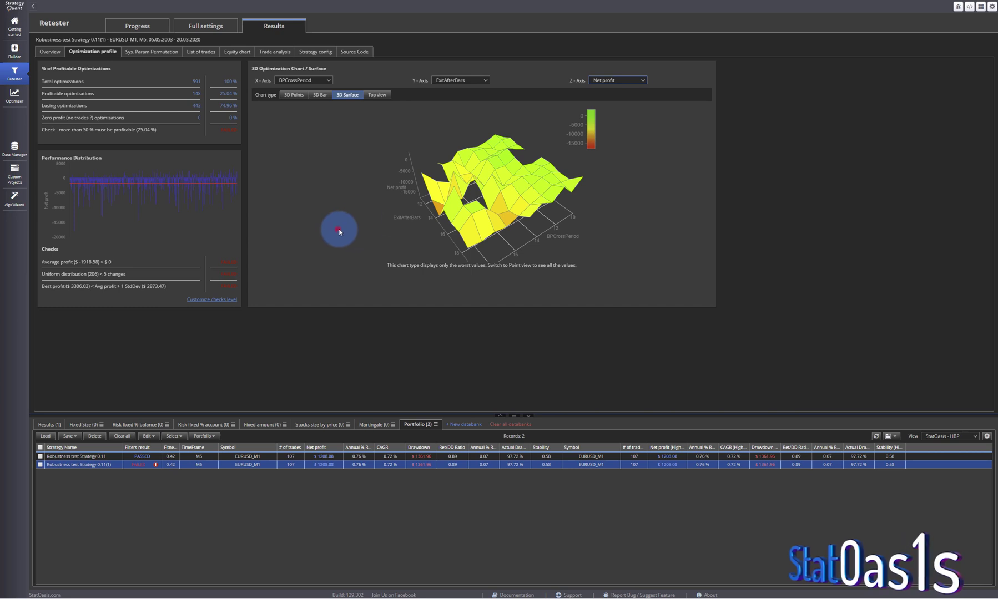
left_click_drag(397, 211, 470, 215)
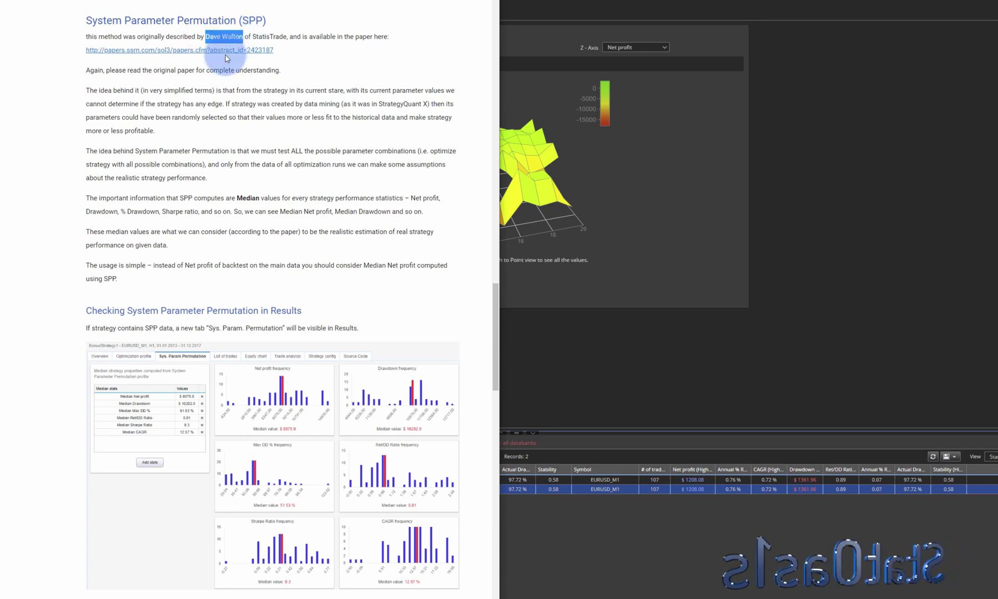
Close the SPP documentation browser window to return to StrategyQuant X
left_click(604, 266)
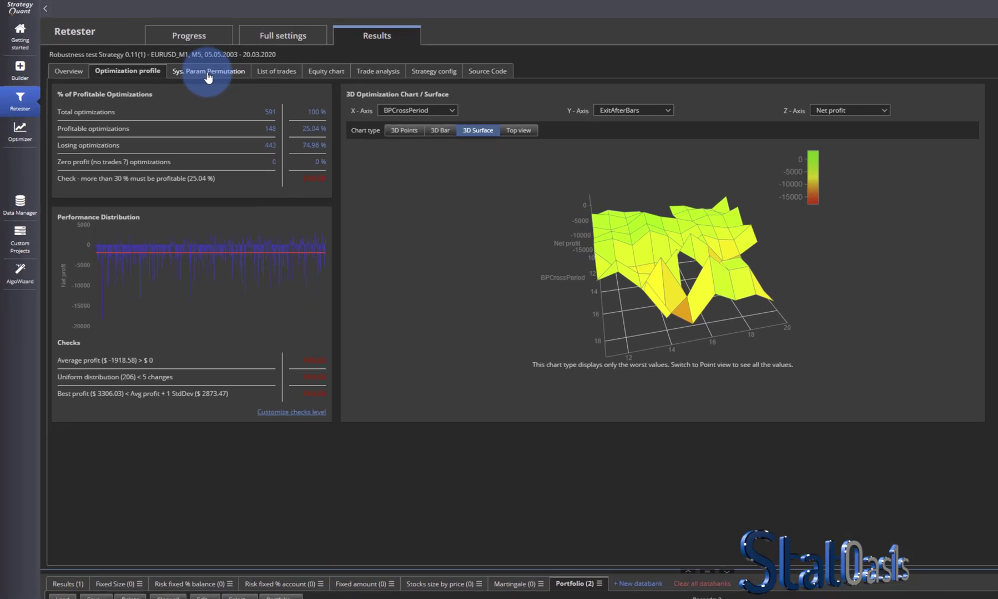
Open Sys. Param Permutation results and swap two histograms to Avg. Loss and Win/Loss ratio frequency
left_click(208, 73)
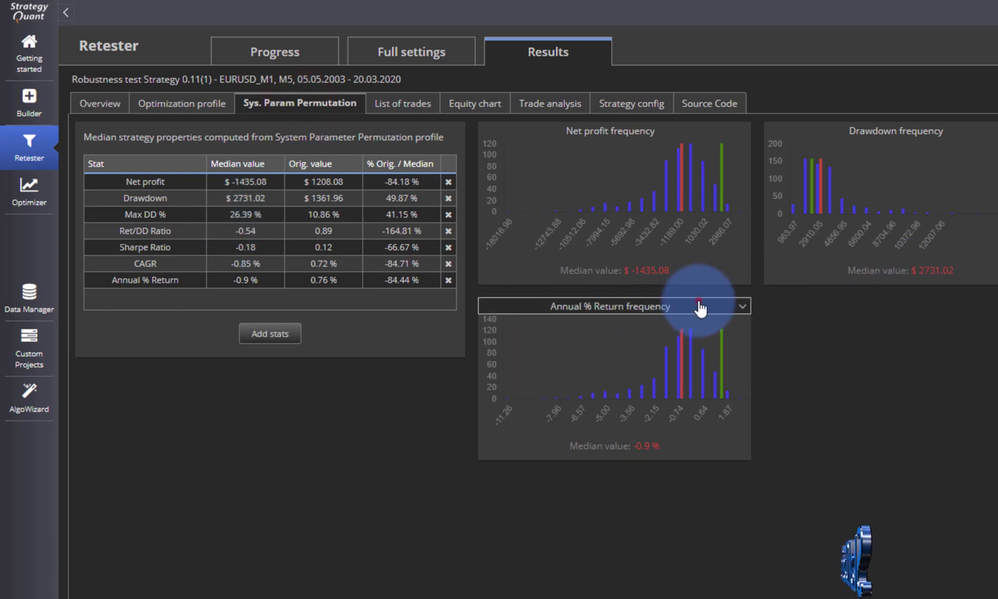
left_click(704, 306)
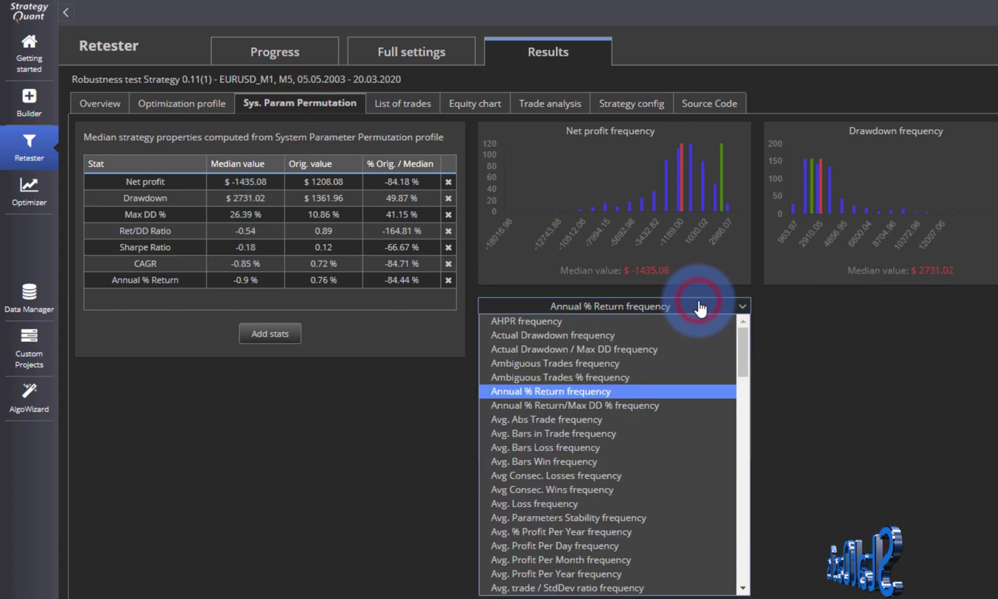
left_click(637, 503)
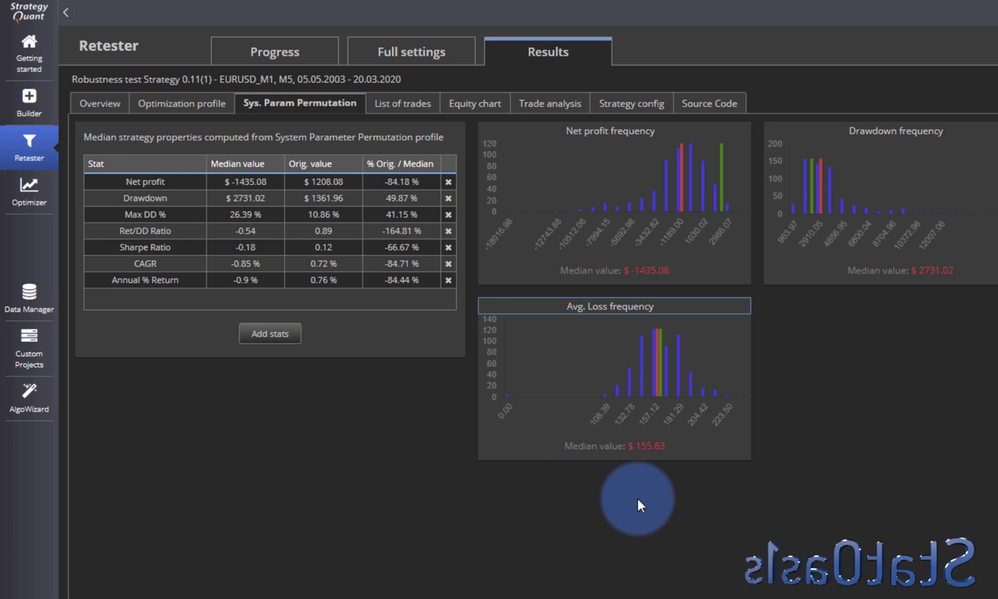
left_click(915, 131)
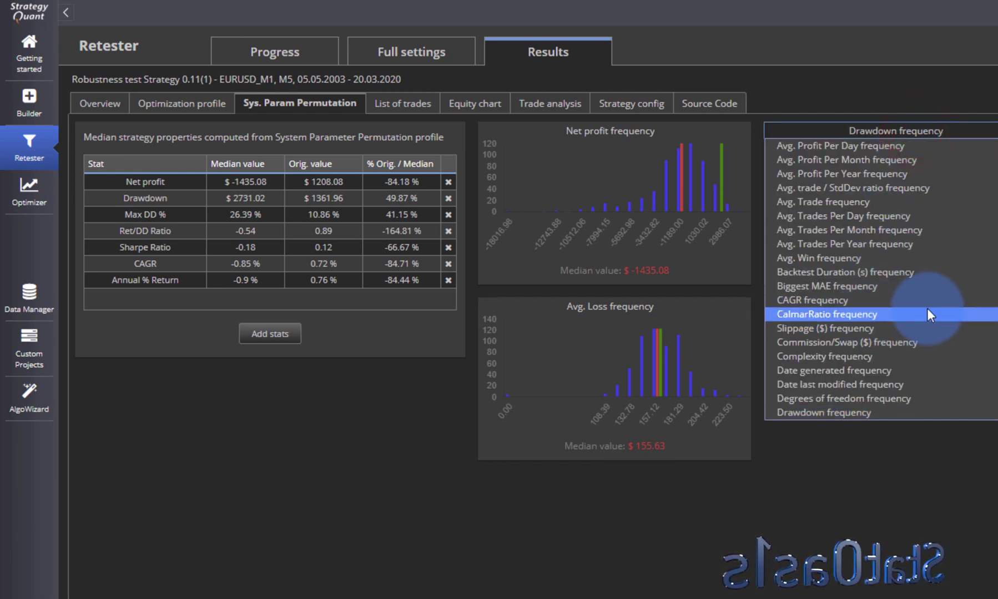
scroll(925, 310, "down", 5)
left_click(865, 348)
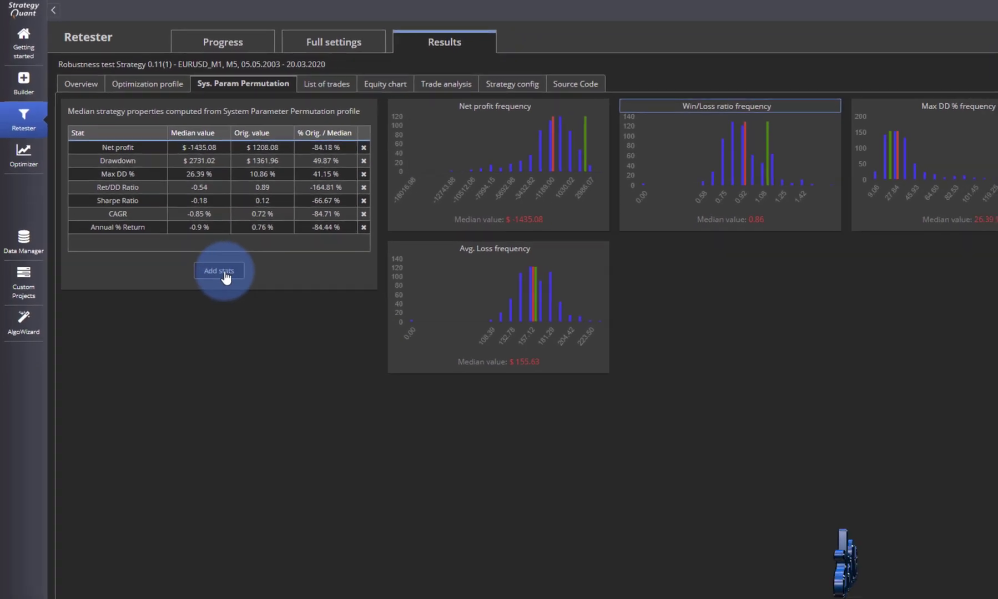
left_click(225, 272)
left_click(899, 459)
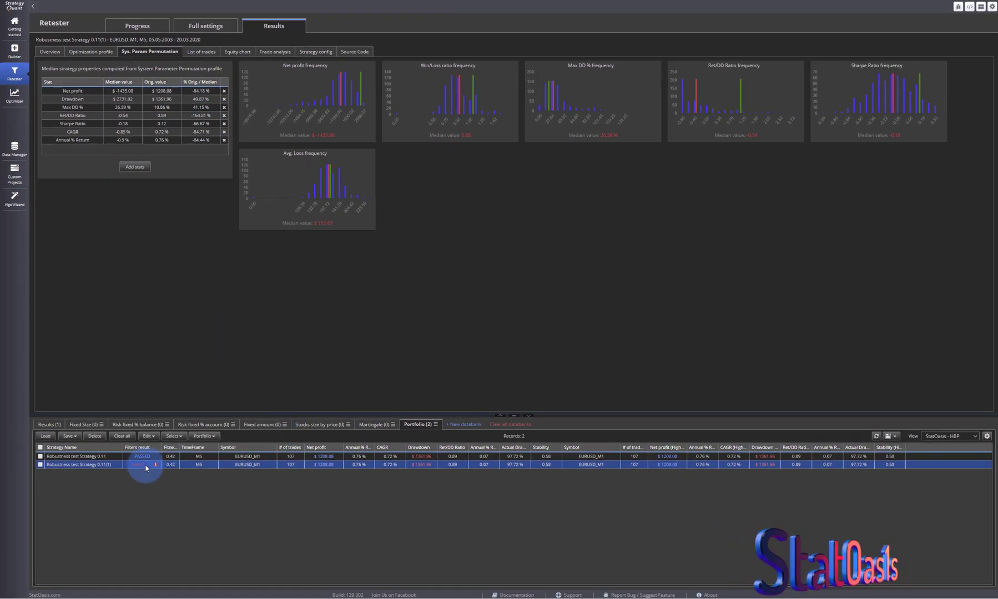
mouse_move(156, 468)
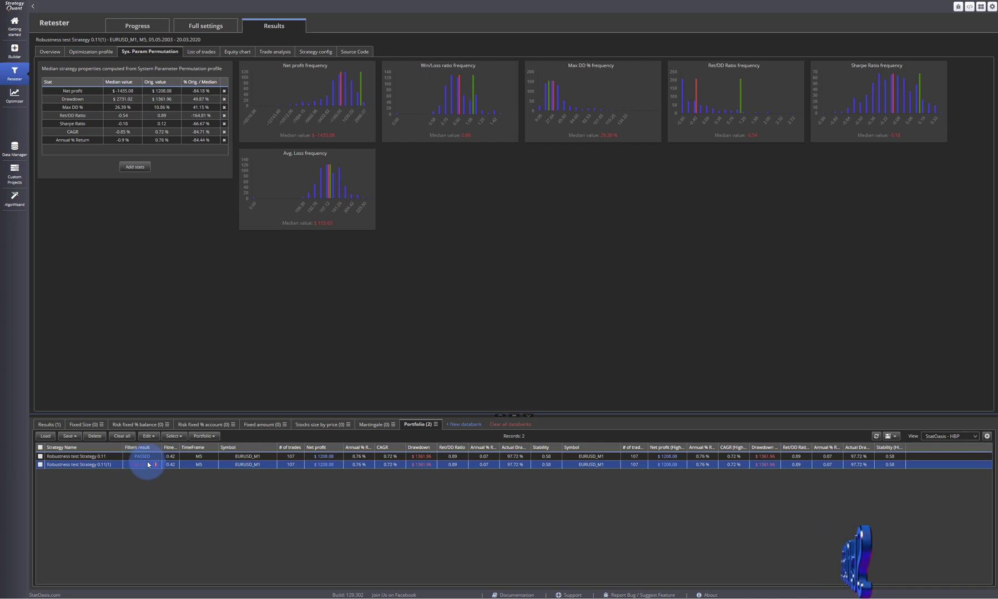